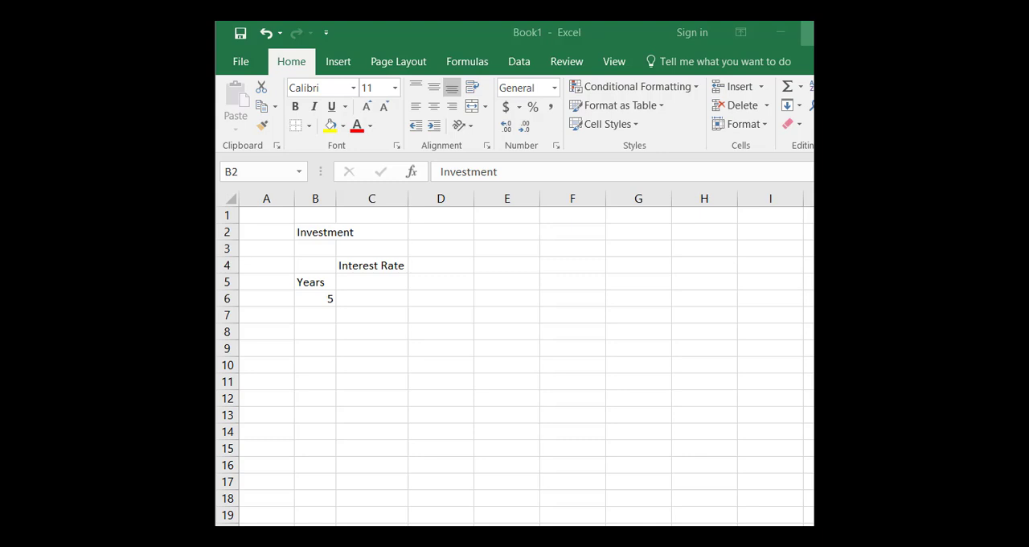
Auto-fit the width of column B so the Investment label fits.
left_click(323, 233)
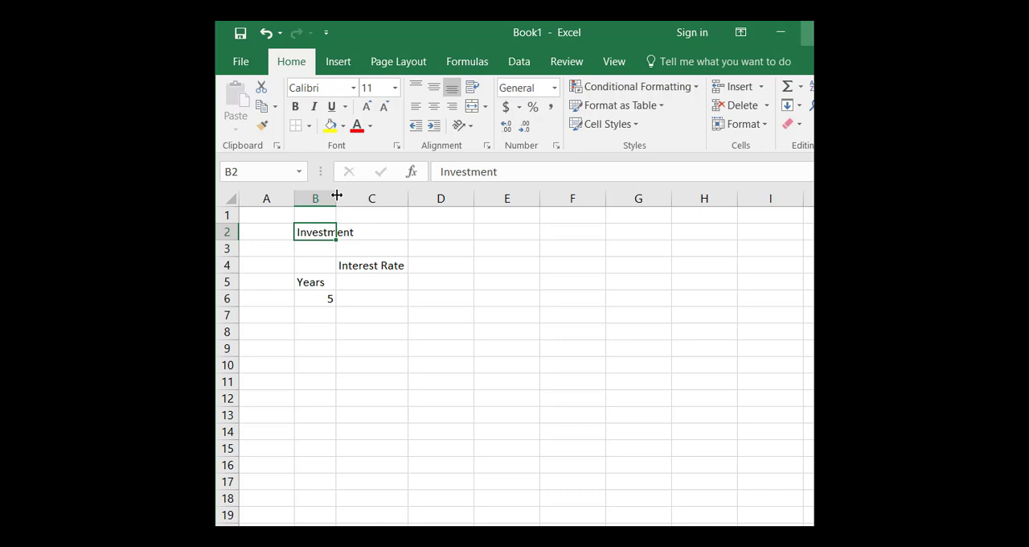
double_click(337, 195)
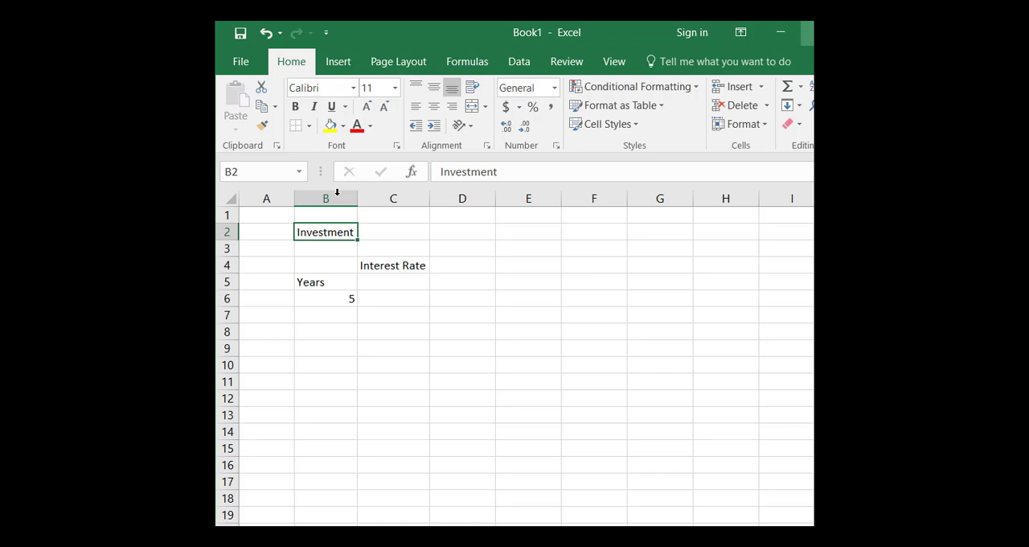
left_click(330, 313)
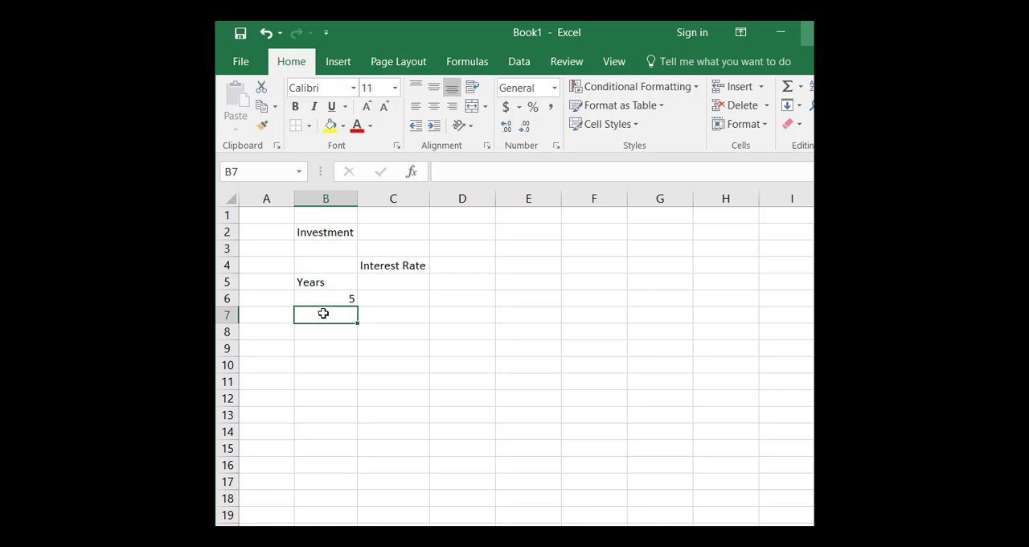
type("12")
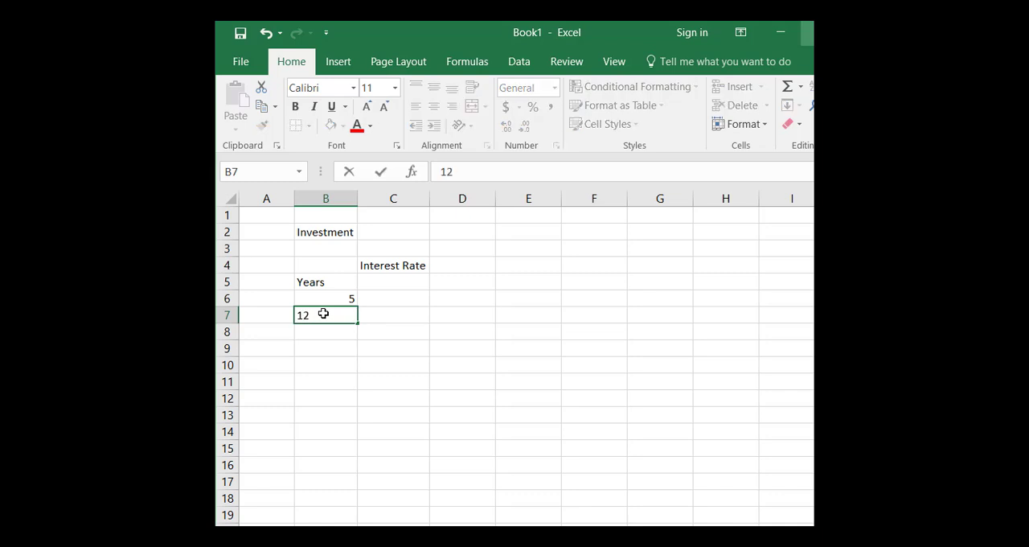
key("Return")
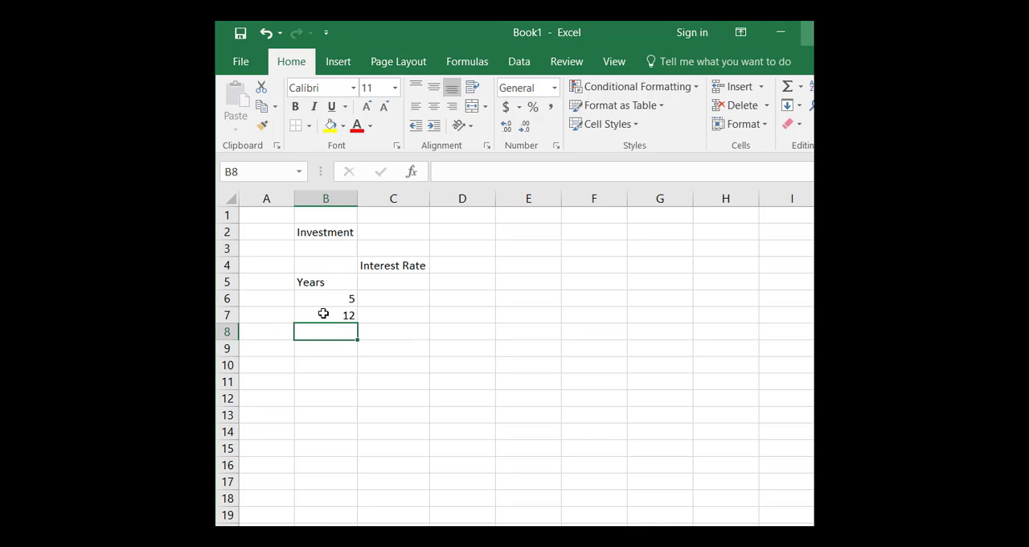
left_click(323, 313)
double_click(325, 313)
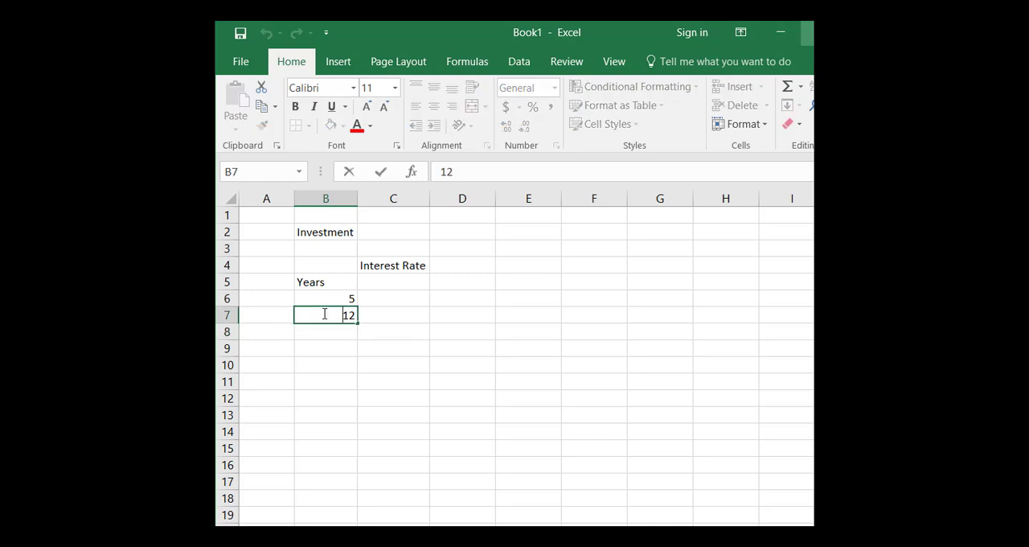
left_click(466, 172)
key("BackSpace")
key("Return")
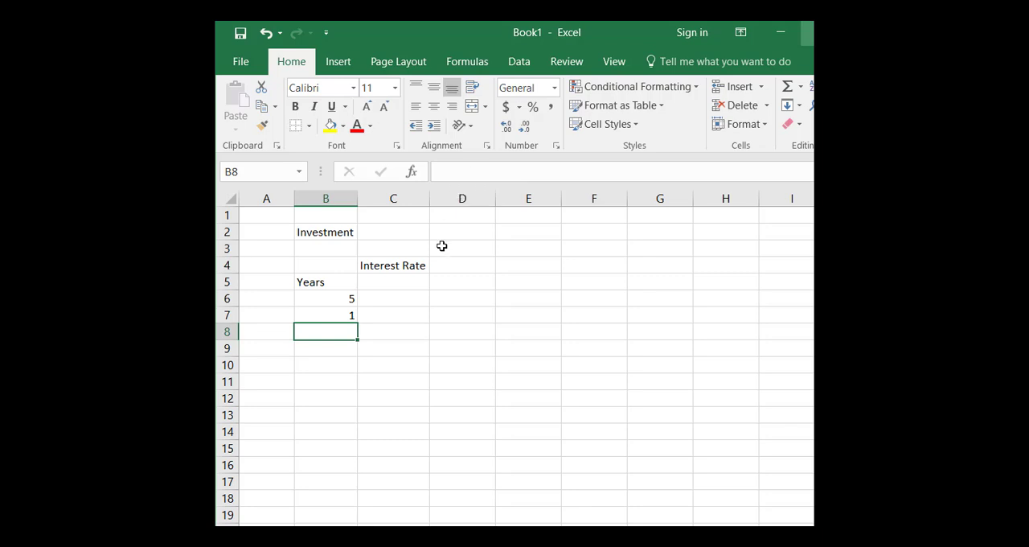
Enter 10 in B7 and extend the Years series from B6:B7 down to 30 in B11.
left_click(340, 315)
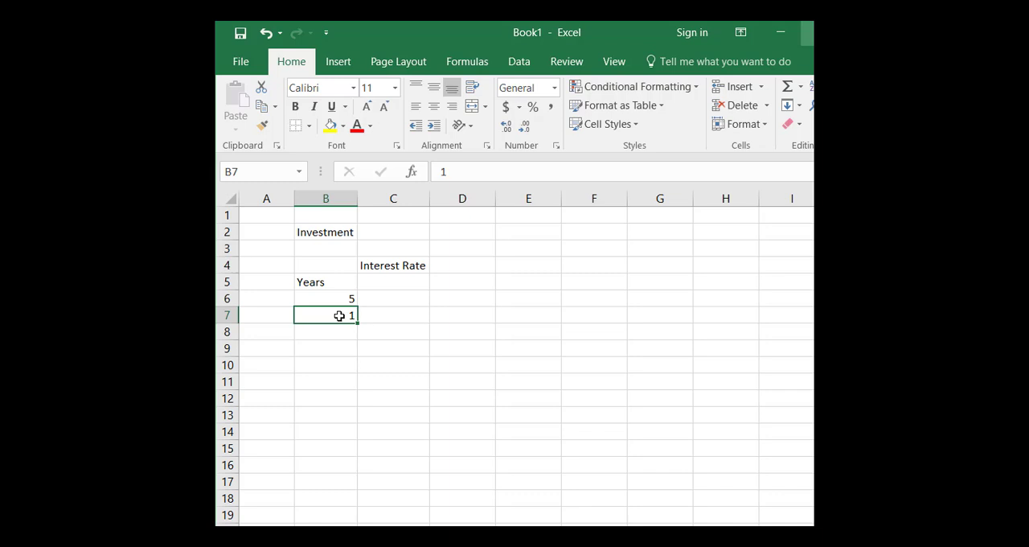
type("10")
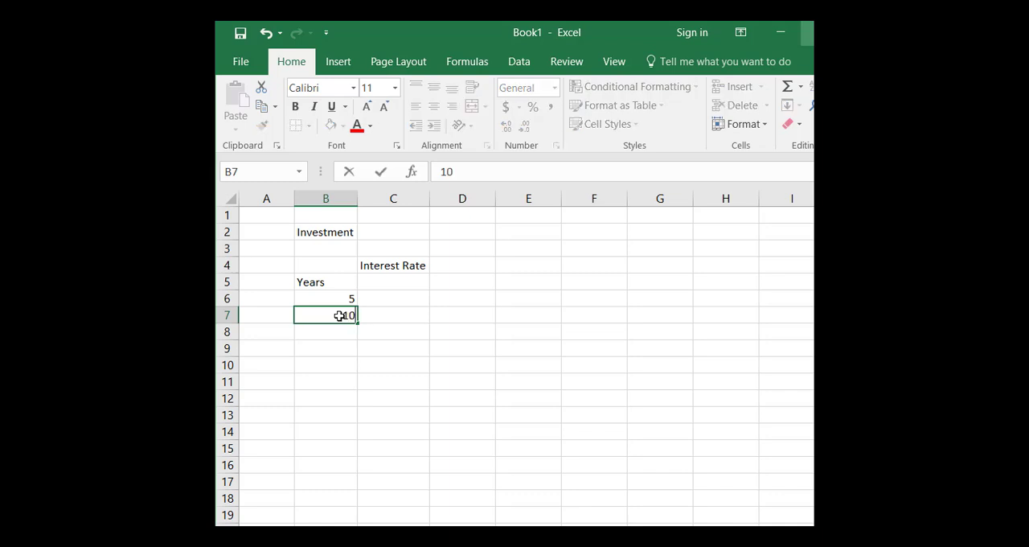
key("Return")
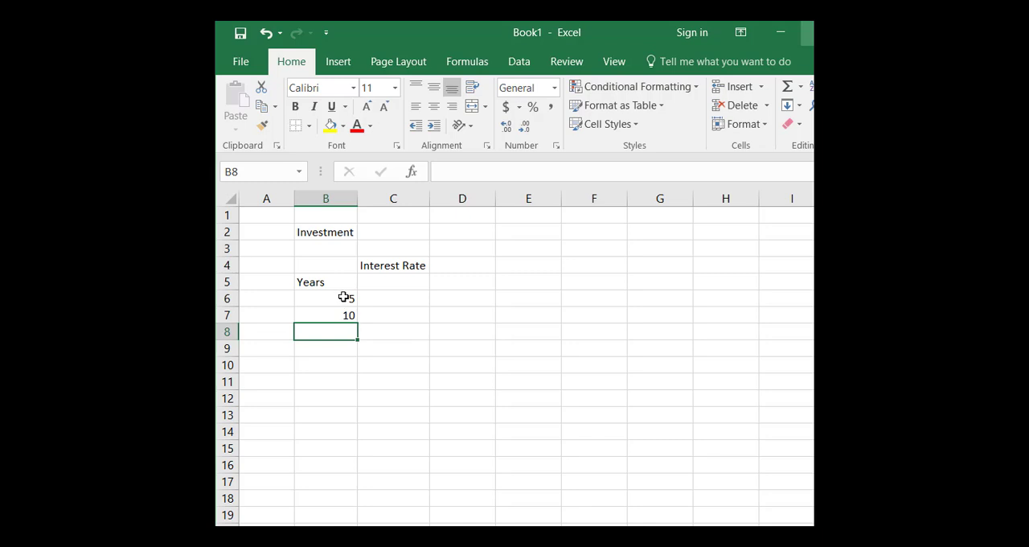
left_click(343, 298)
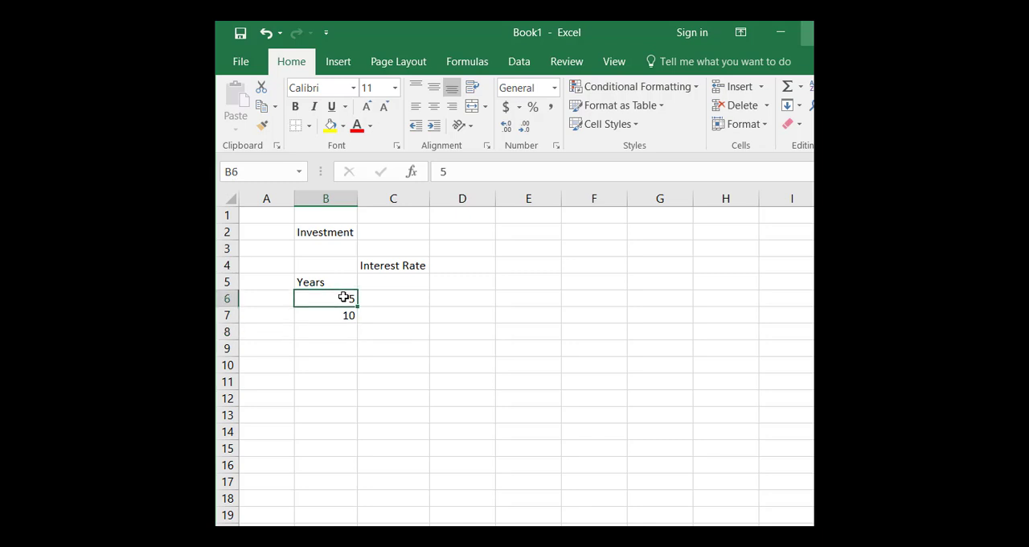
left_click_drag(343, 298, 341, 318)
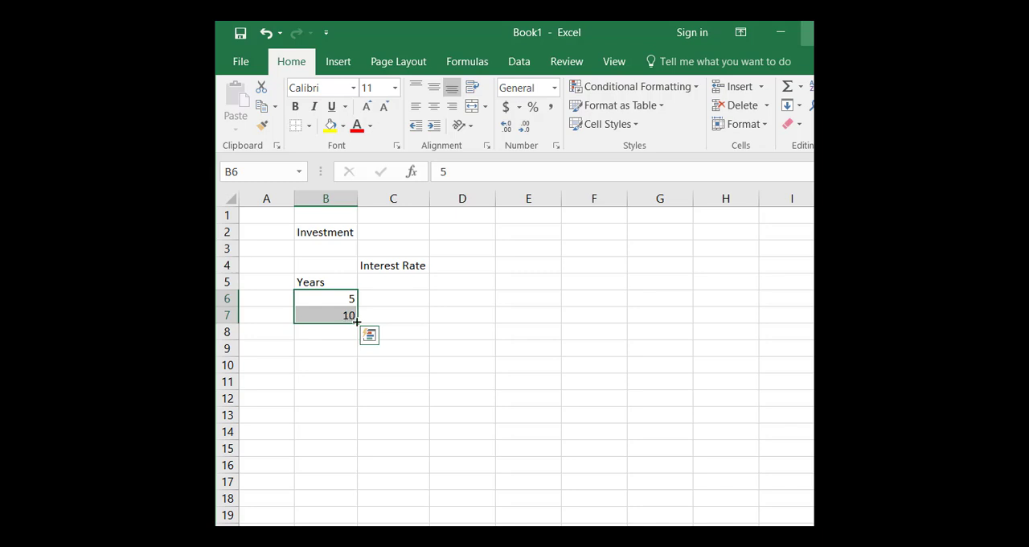
left_click_drag(357, 321, 351, 391)
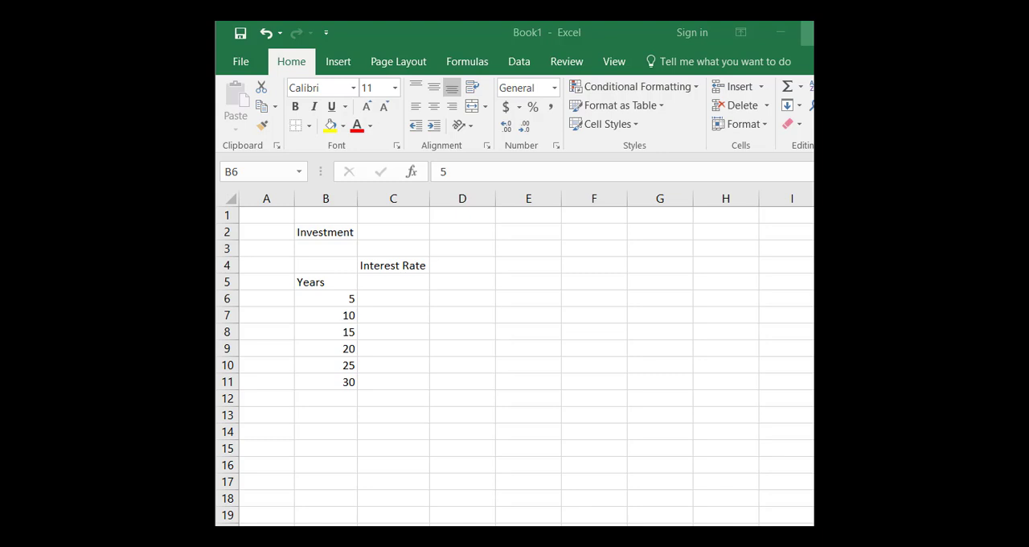
left_click(389, 384)
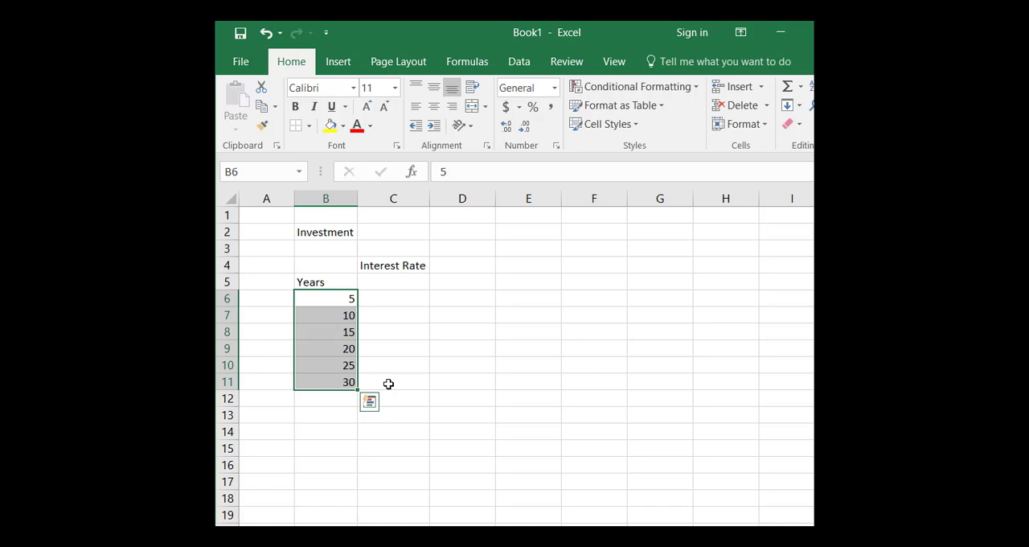
Enter .01 as the first interest rate in C5 and format the cell as a percentage.
left_click(392, 285)
type(".01")
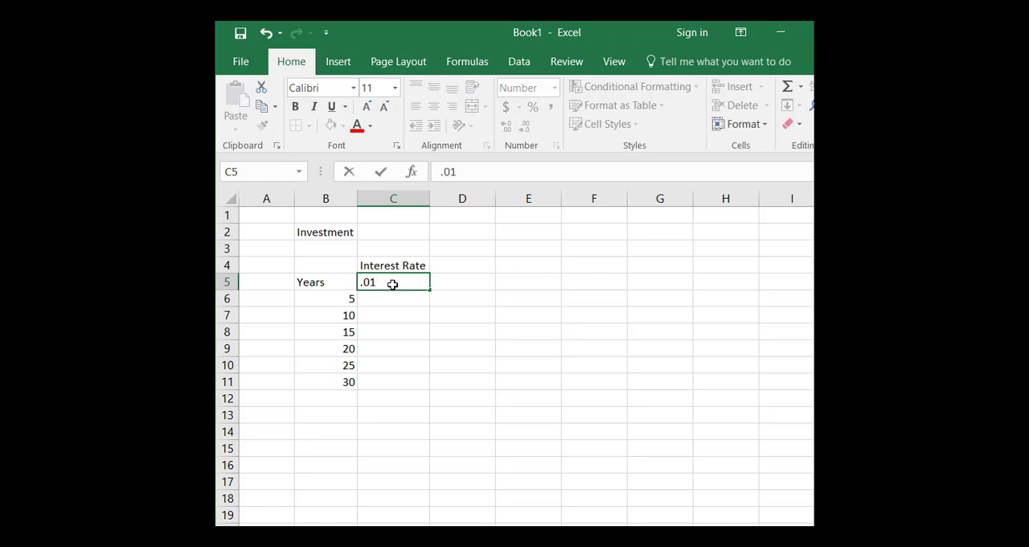
key("Return")
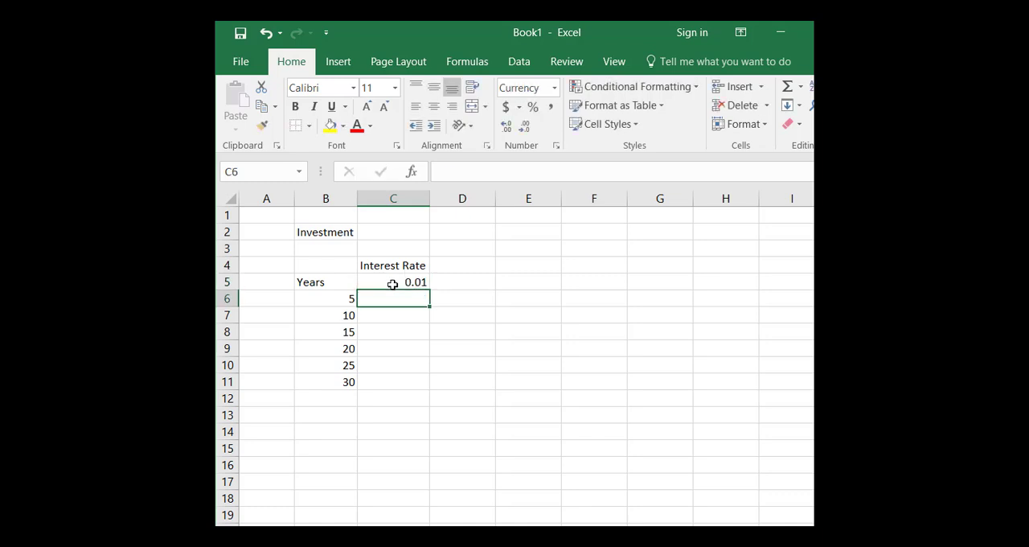
left_click(392, 284)
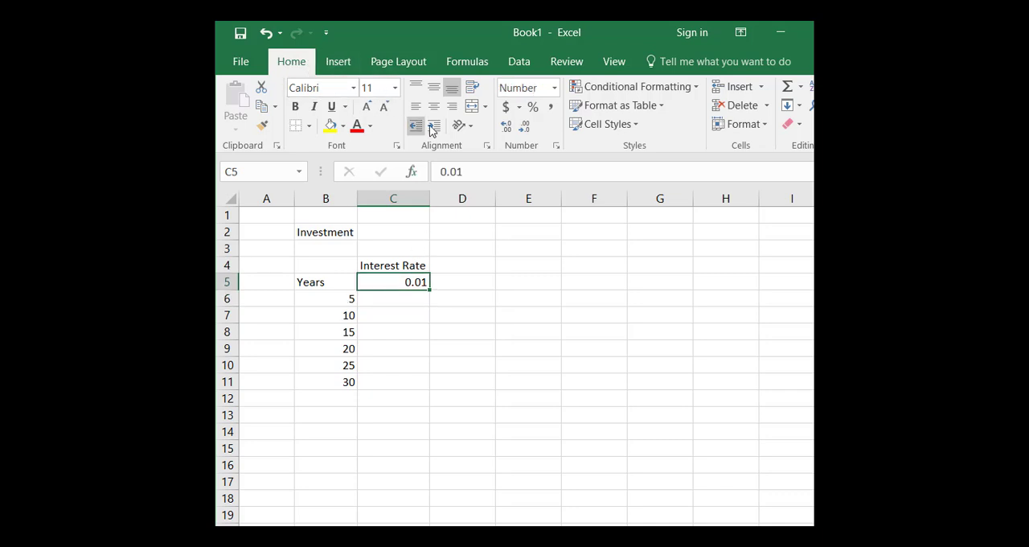
left_click(532, 110)
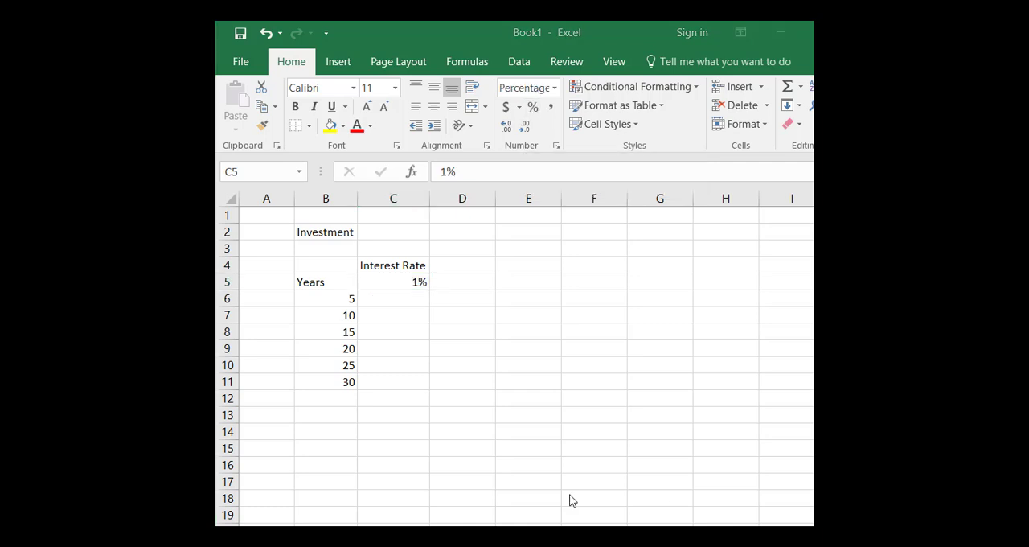
Enter the formula =.01+C5 in D5 for the second interest rate.
left_click(472, 282)
left_click(469, 283)
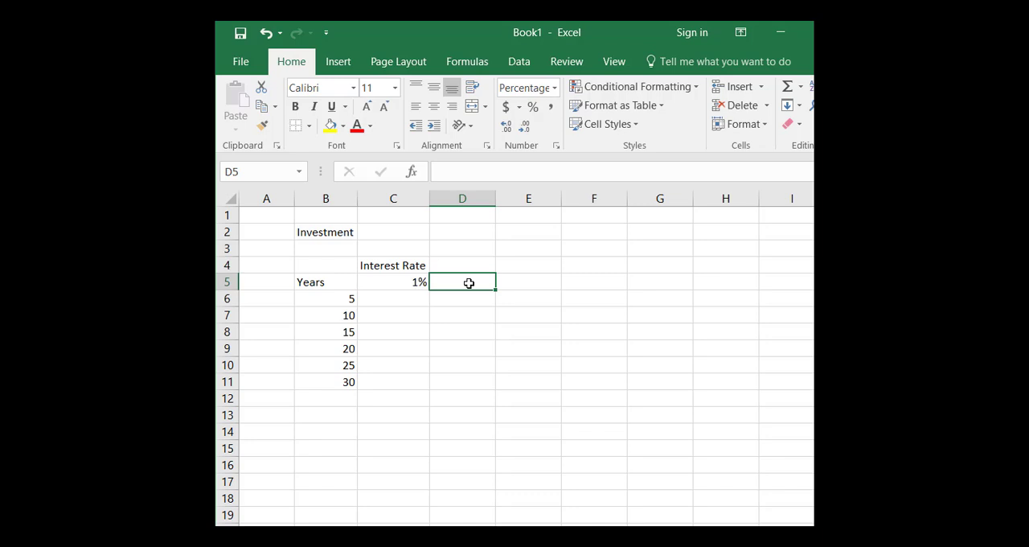
type("=.0")
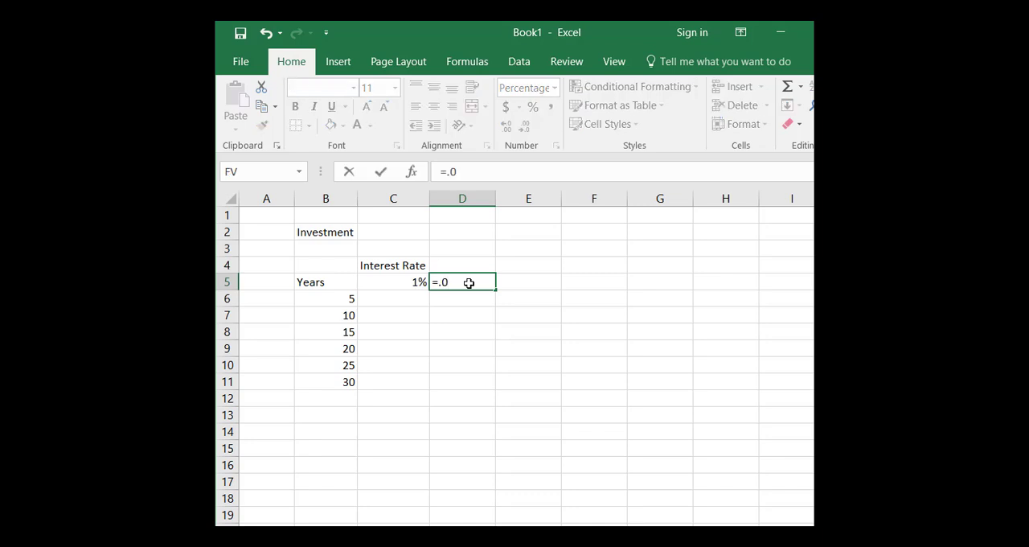
type("1+")
left_click(400, 283)
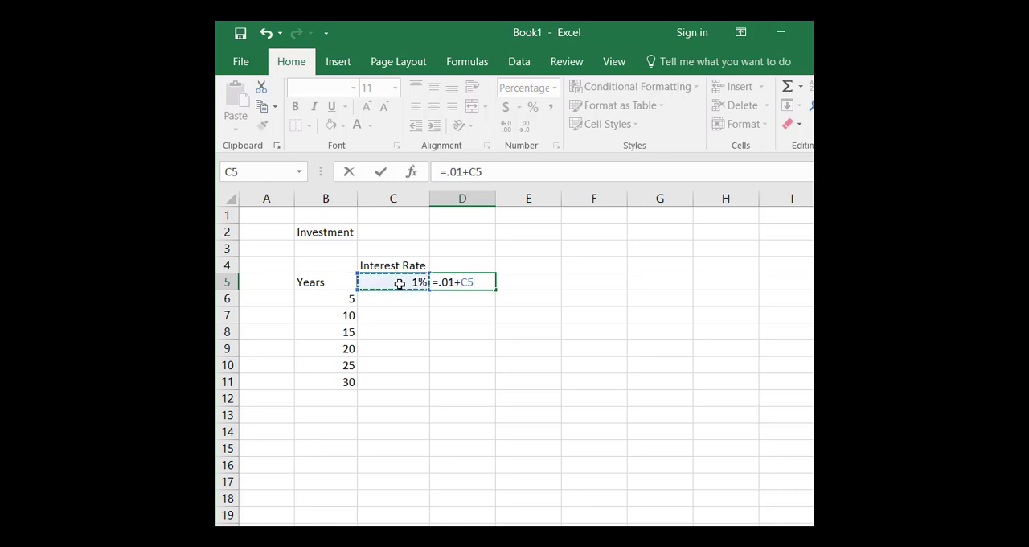
key("Return")
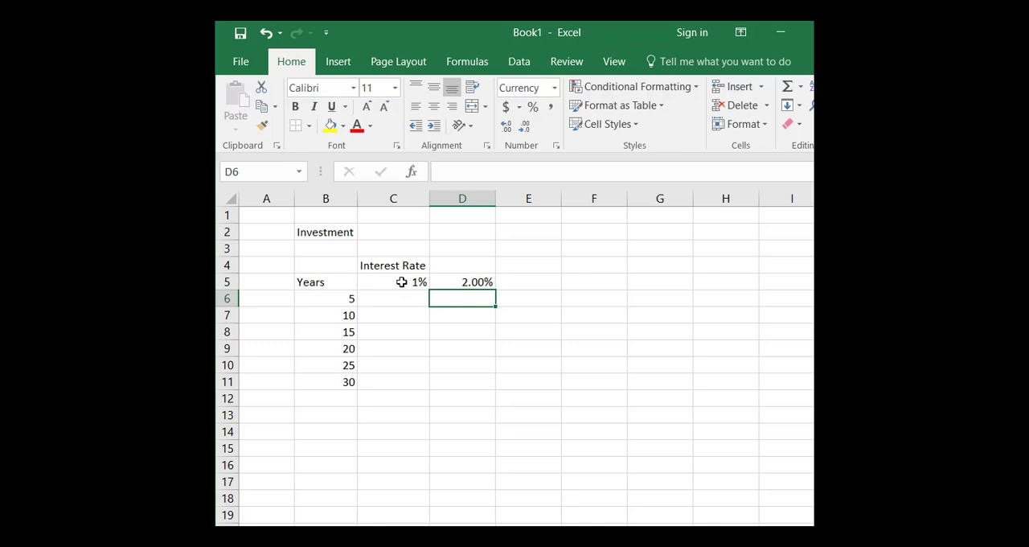
Display the rate in C5 with two decimal places and fill D5's formula across through G5.
left_click(401, 283)
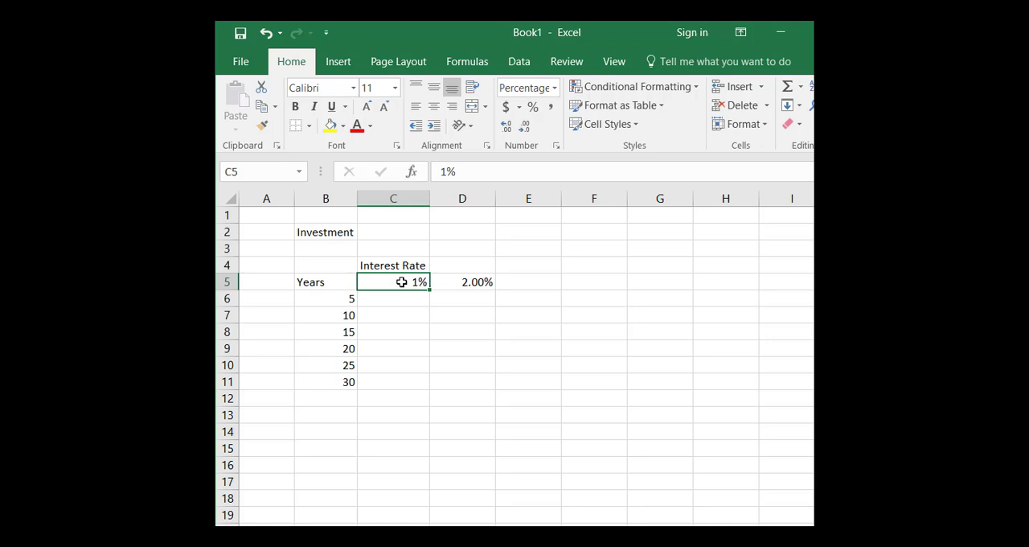
left_click(506, 127)
left_click(506, 126)
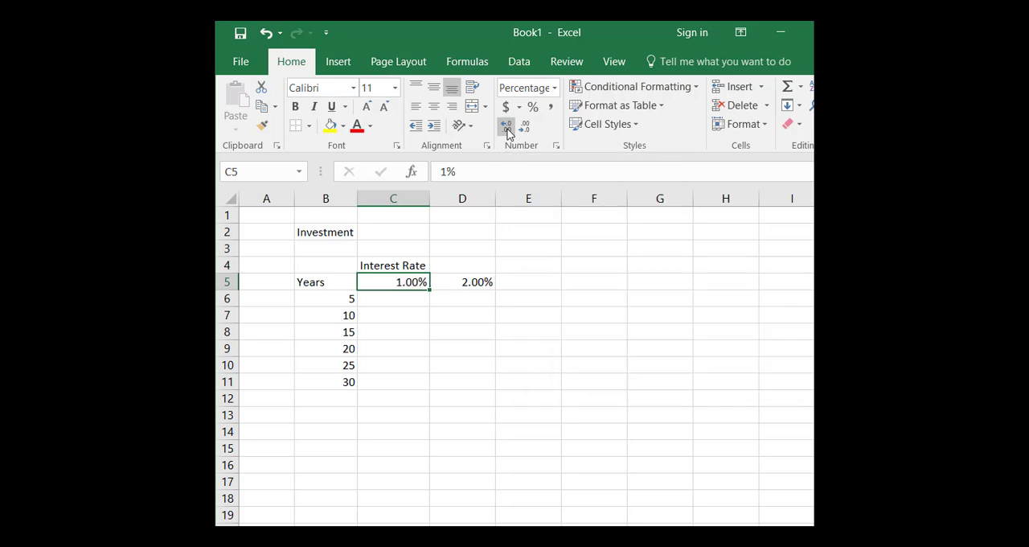
left_click(479, 282)
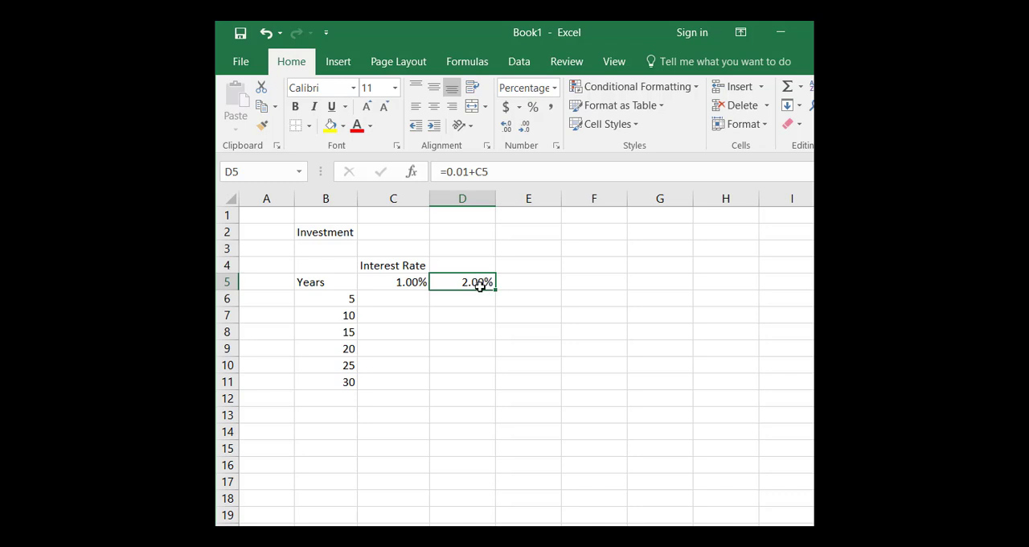
left_click_drag(497, 292, 692, 291)
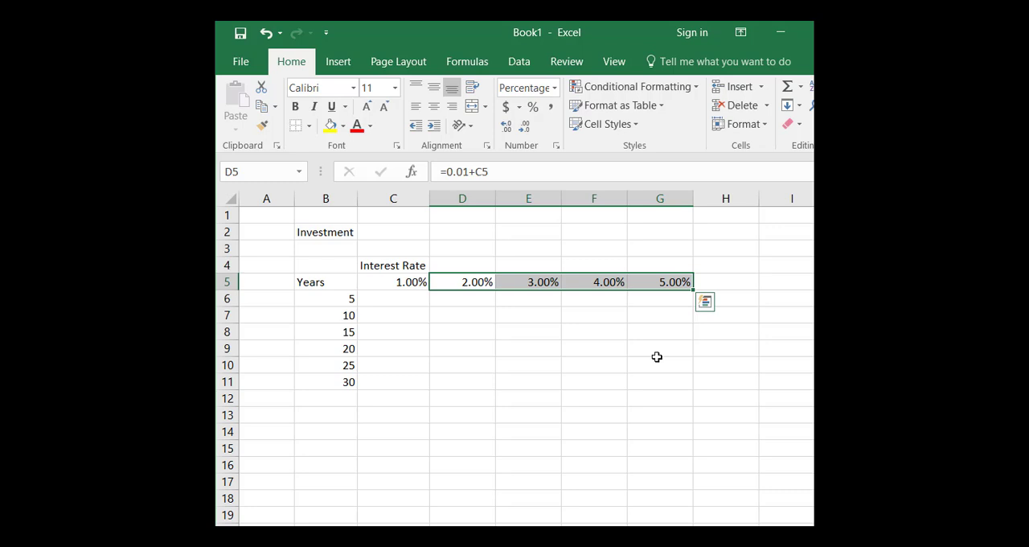
Enter the future value formula =FV(C5,B6,,-C2) in C6, using the rate, the years and the negative investment amount.
left_click(391, 299)
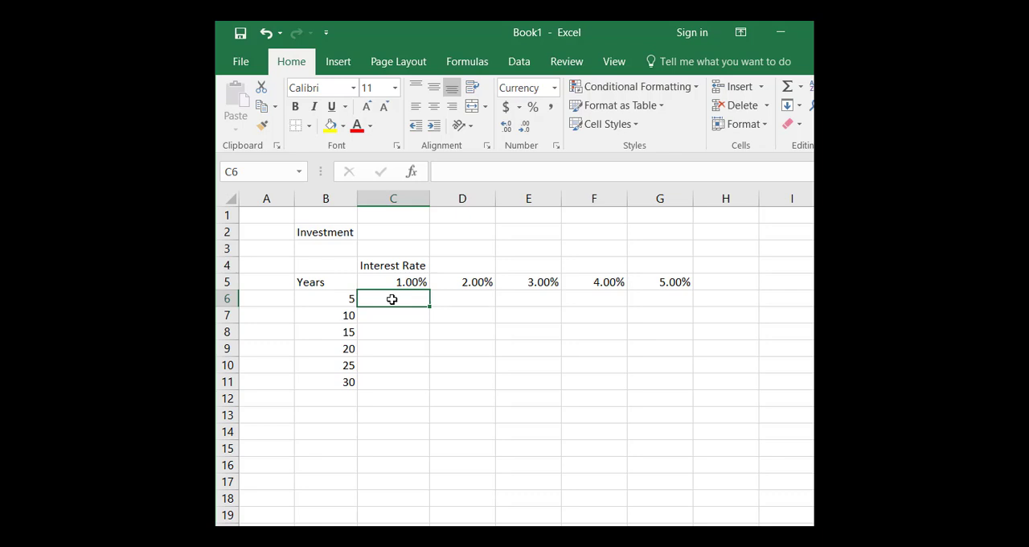
type("=")
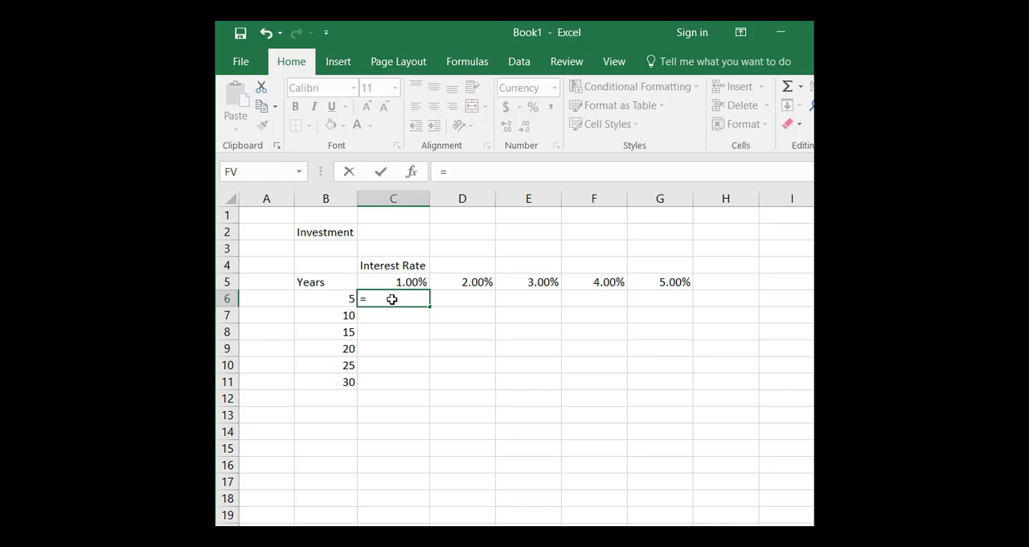
type("fv")
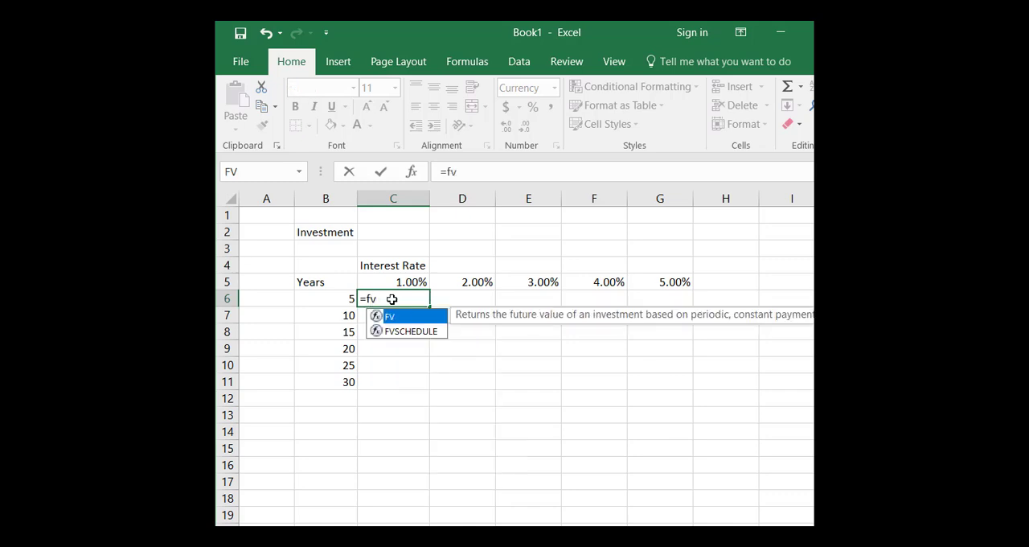
type("(")
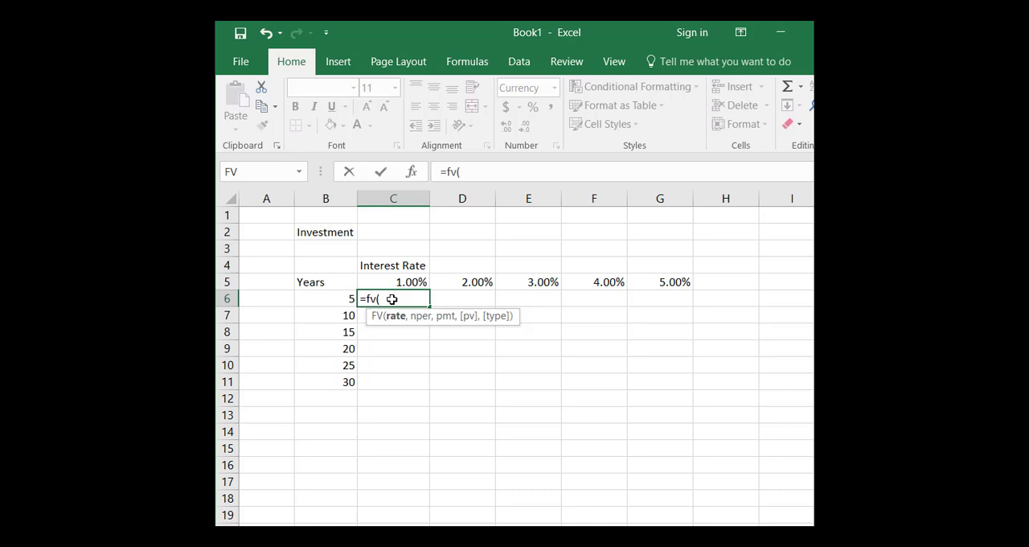
left_click(402, 283)
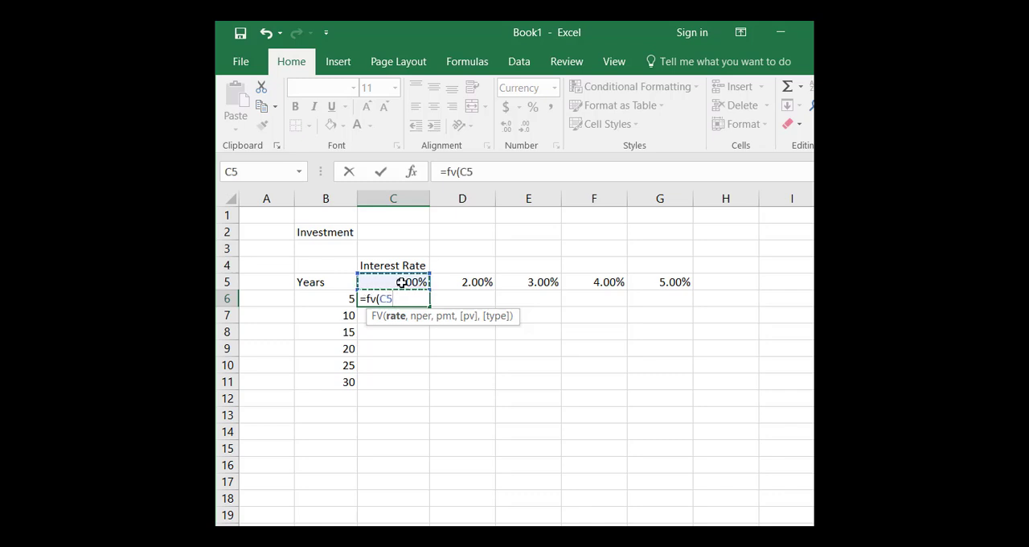
type(",")
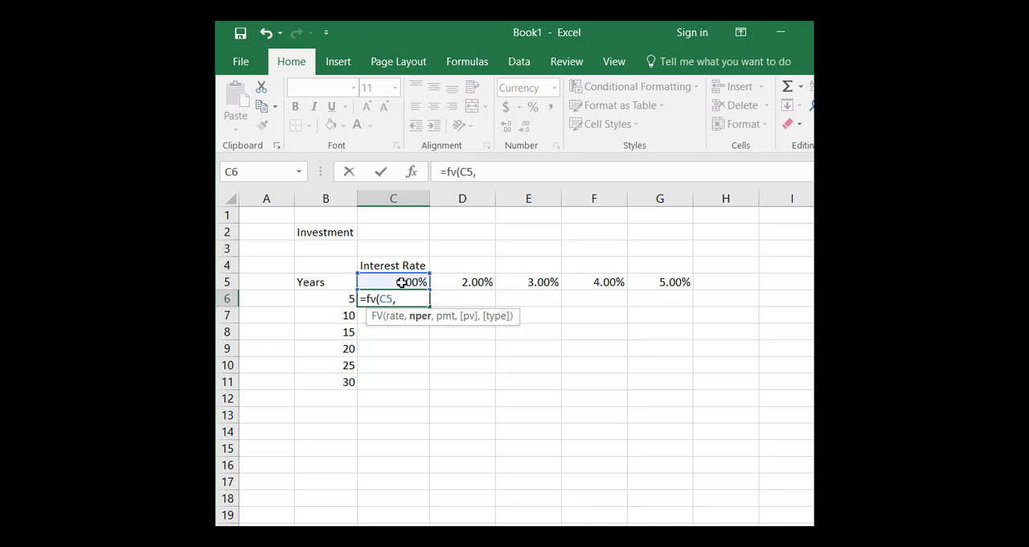
left_click(334, 299)
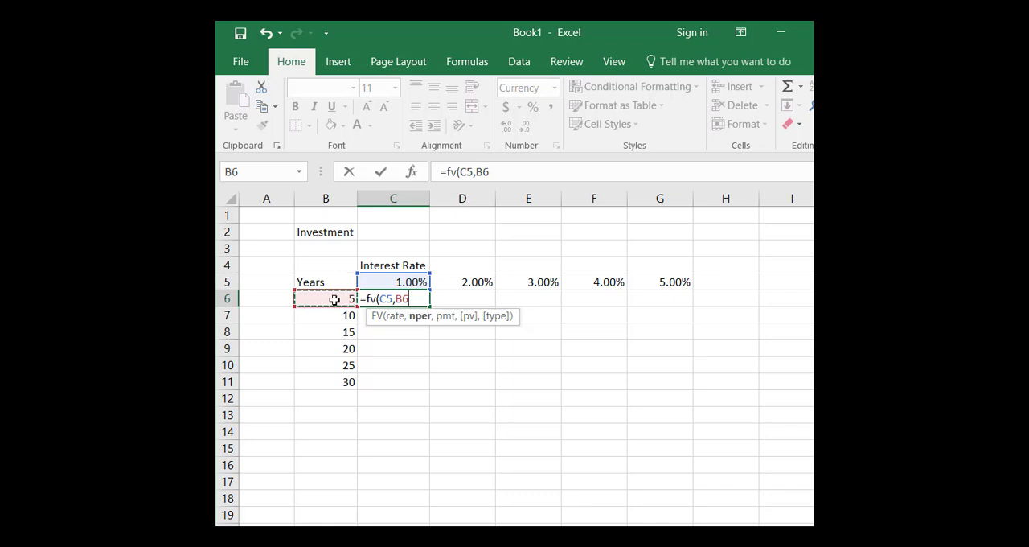
type(",,")
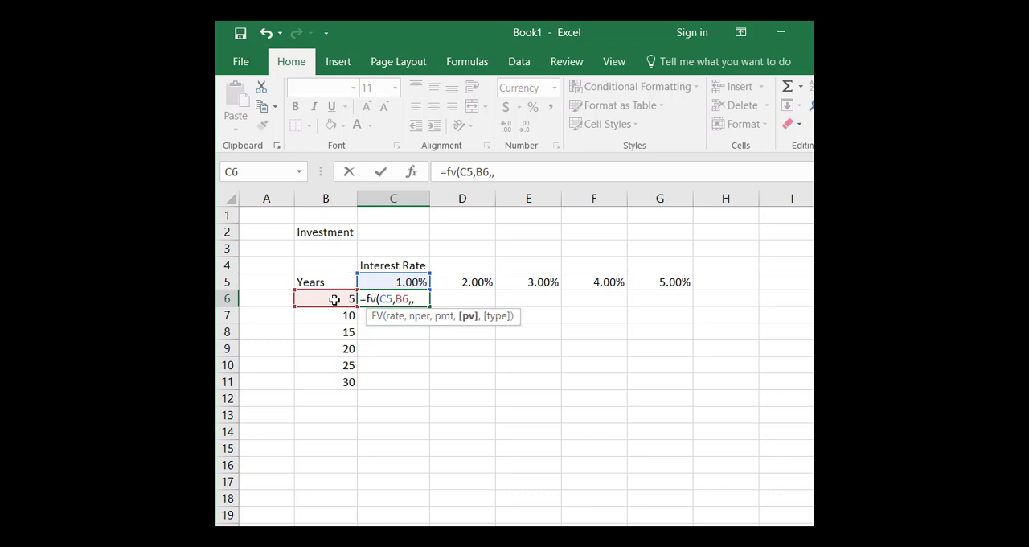
type("-")
left_click(391, 231)
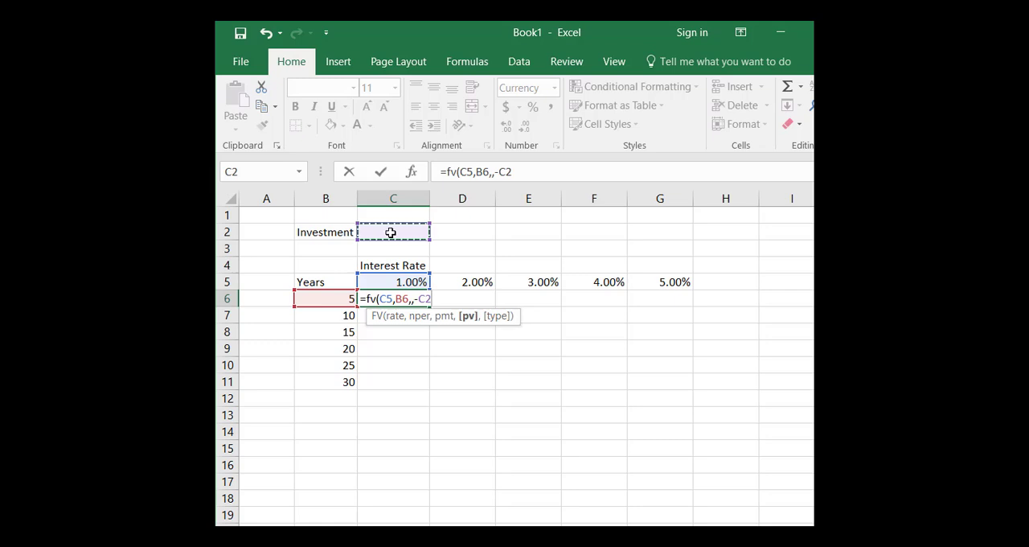
type(")")
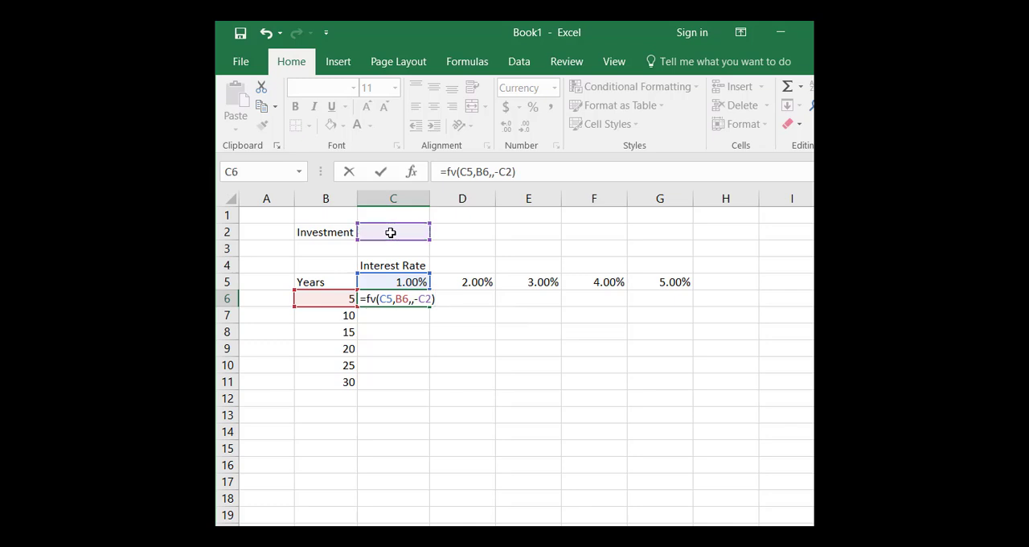
key("Return")
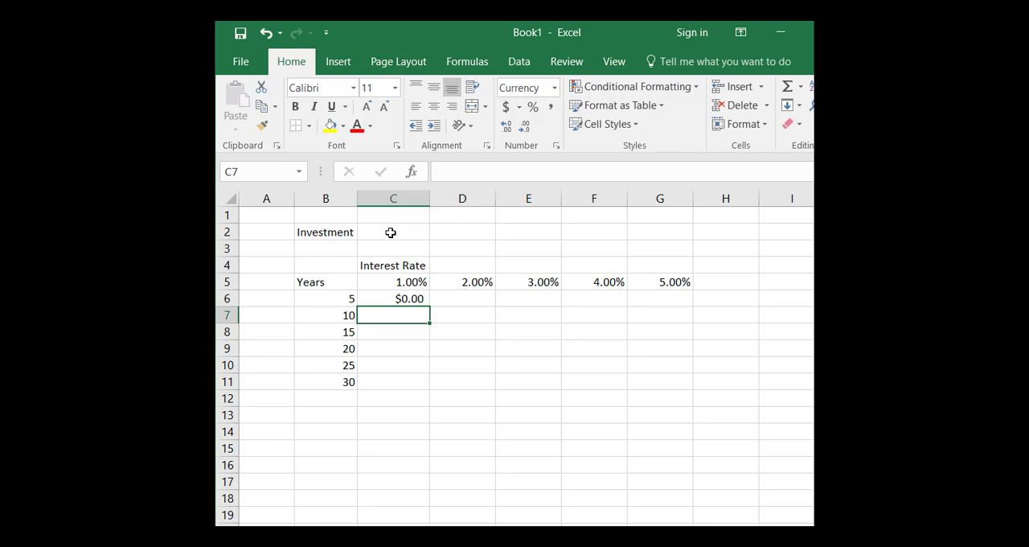
Enter $8000 as the investment amount in C2.
left_click(391, 231)
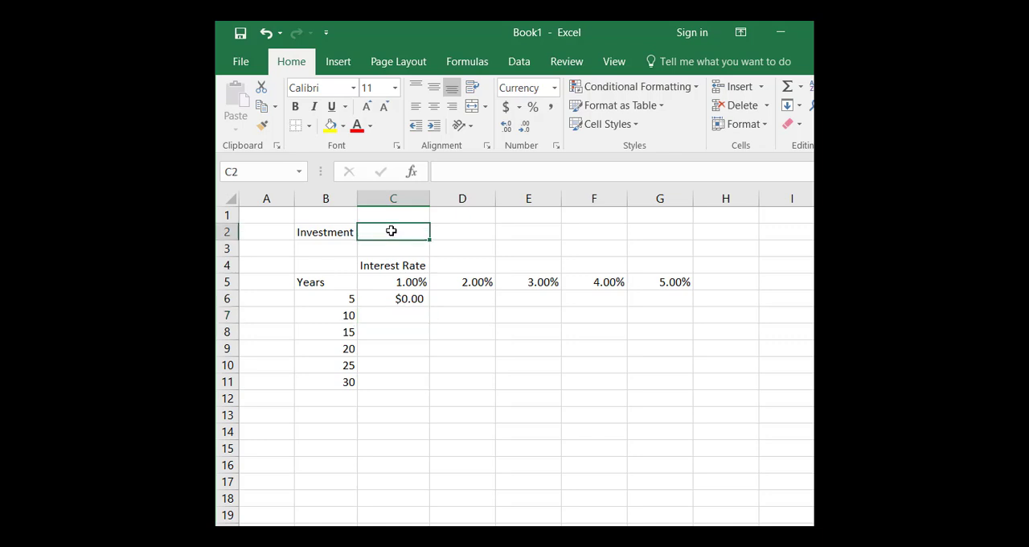
type("$")
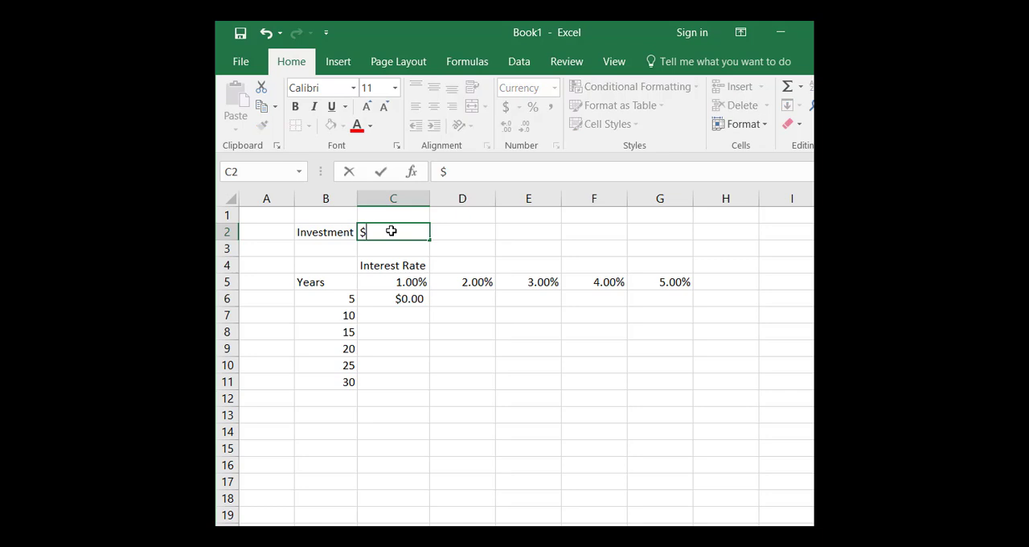
type("8000")
key("Return")
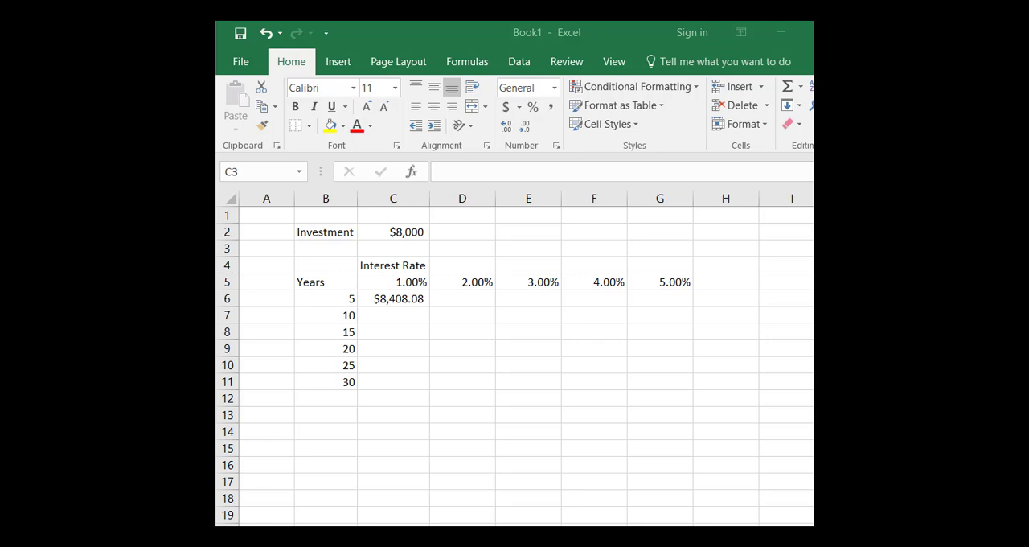
Try to fill C6's formula down through C11 and inspect the cell references copied into C11.
left_click(389, 299)
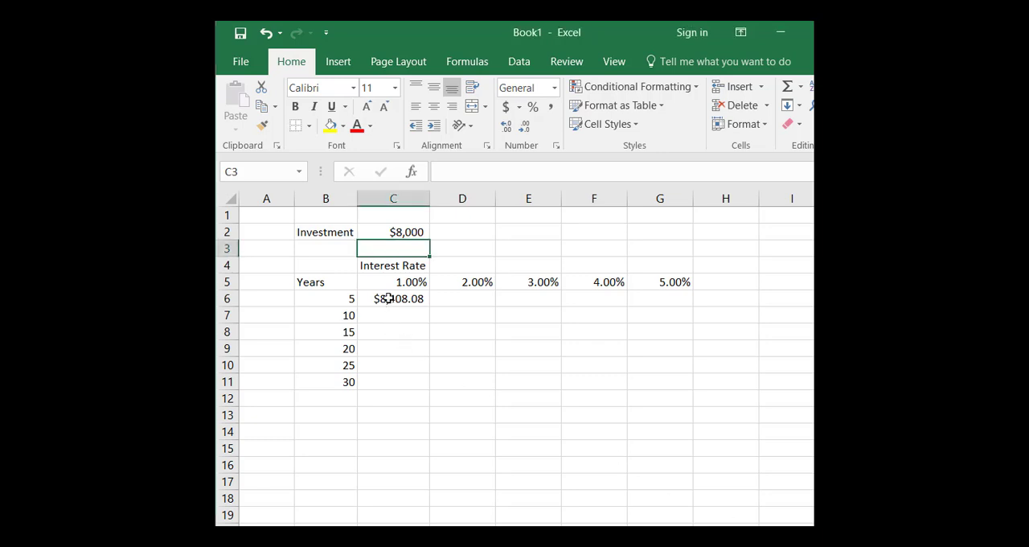
left_click(389, 298)
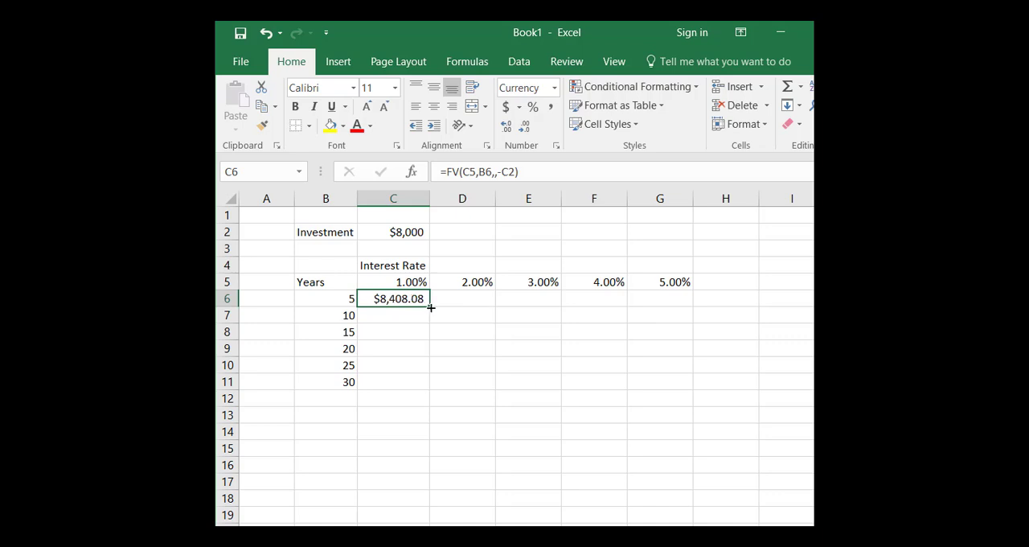
left_click_drag(430, 308, 430, 385)
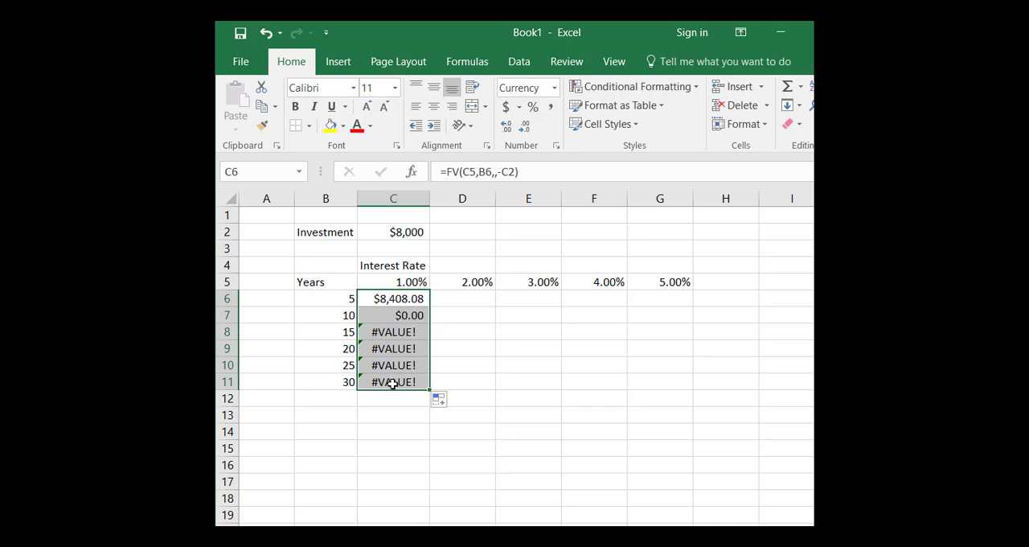
double_click(392, 383)
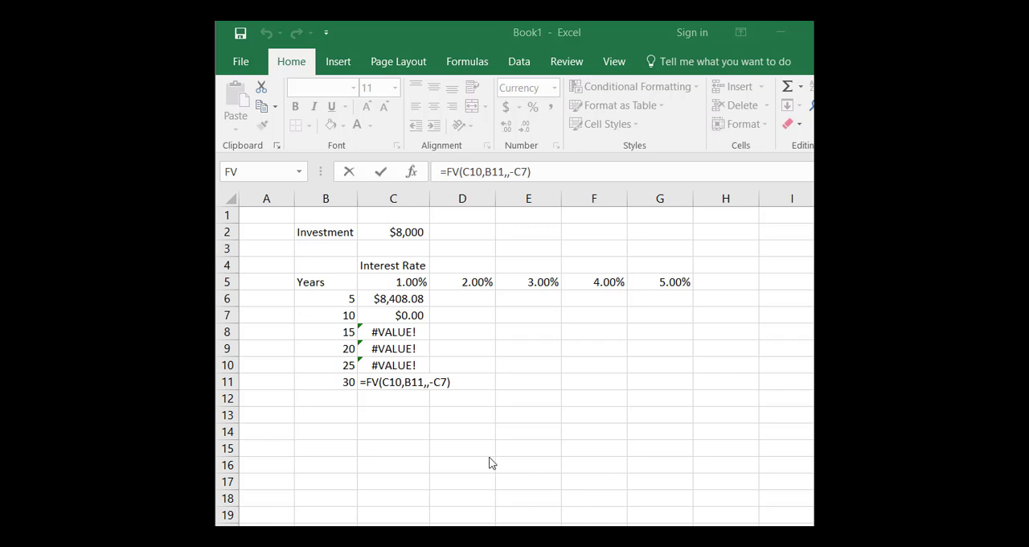
key("ctrl+Return")
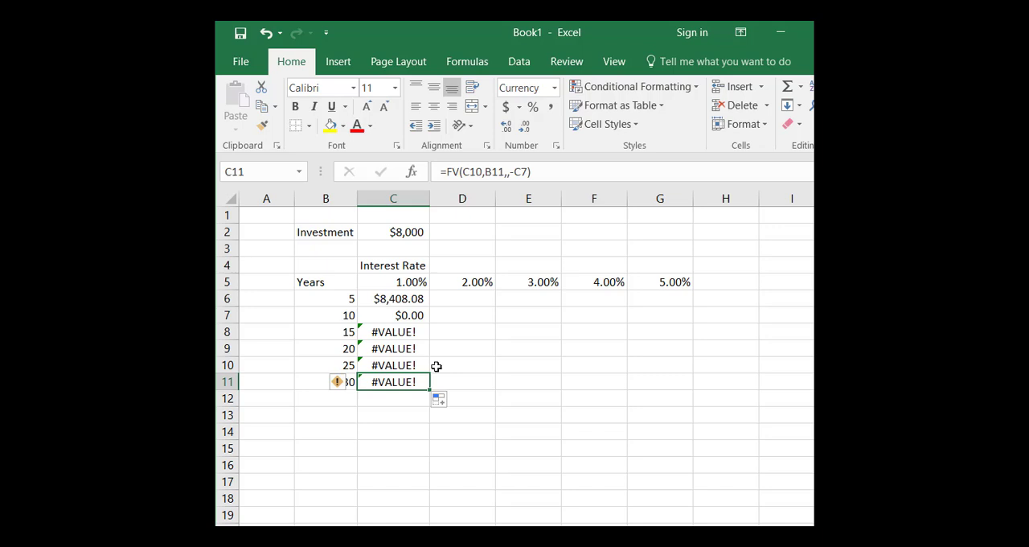
Lock the row of the interest rate reference in C6's formula, making it C$5.
left_click(409, 297)
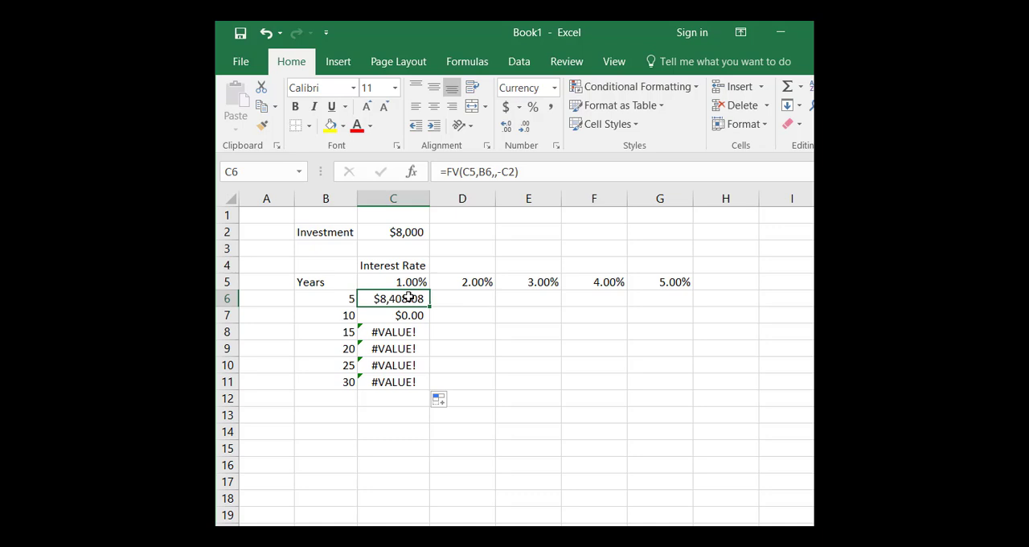
double_click(408, 297)
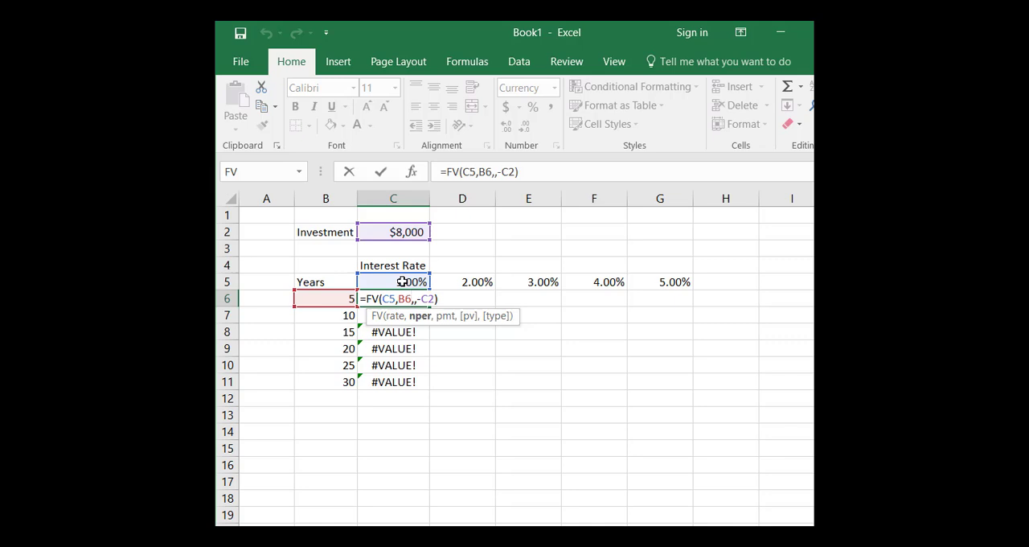
left_click(471, 172)
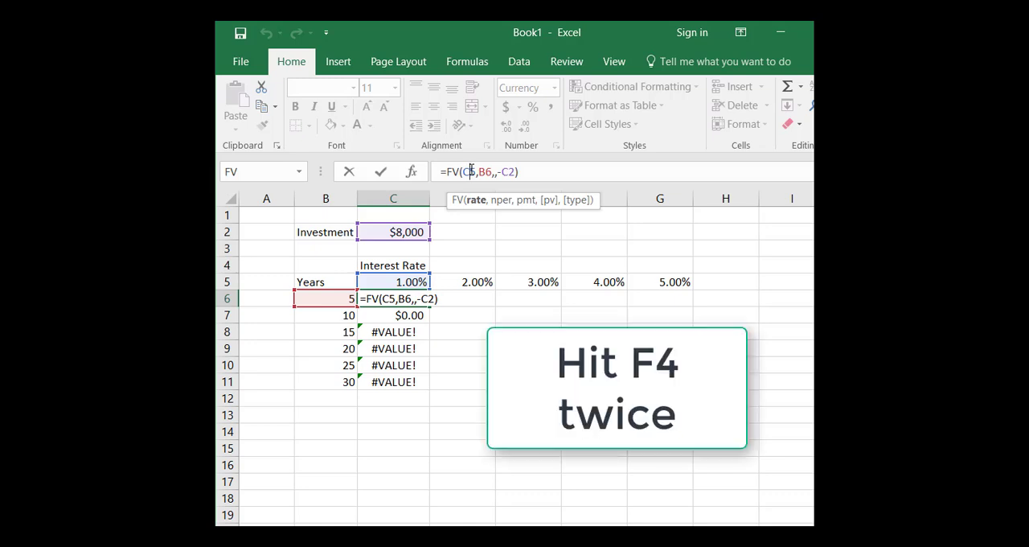
key("F4")
key("F4")
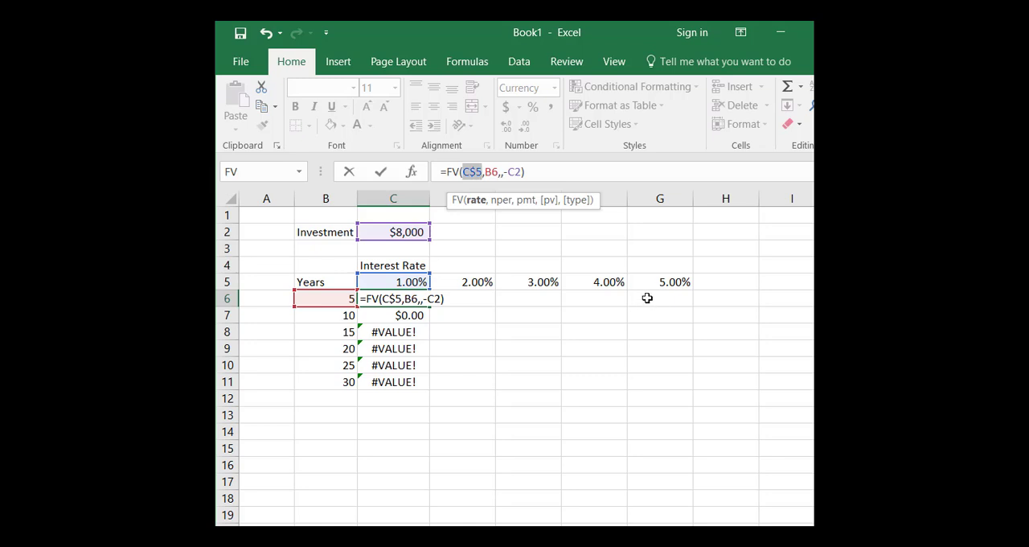
Lock the column of the years reference as $B6 and make the investment reference absolute as $C$2 in C6's formula.
left_click(486, 171)
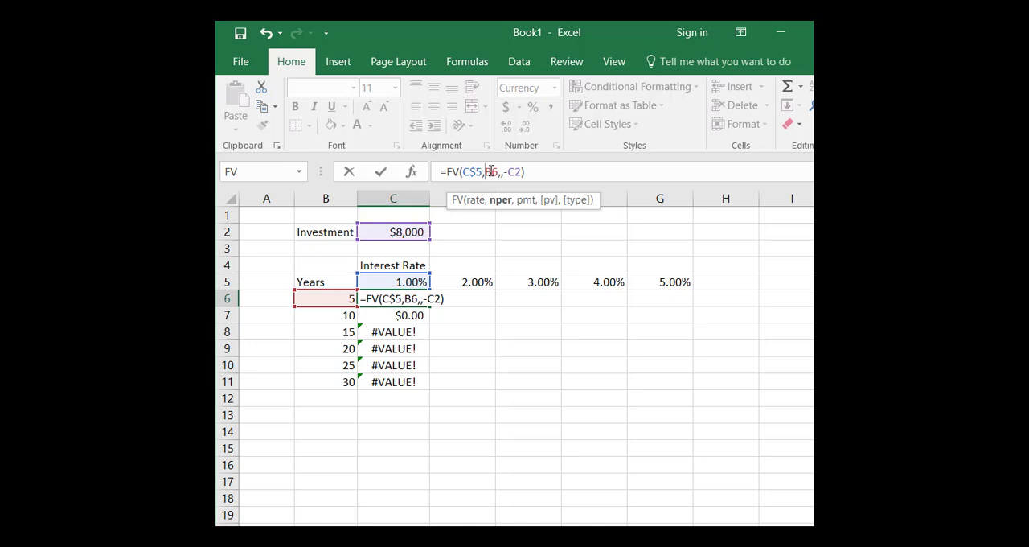
key("F4")
key("F4")
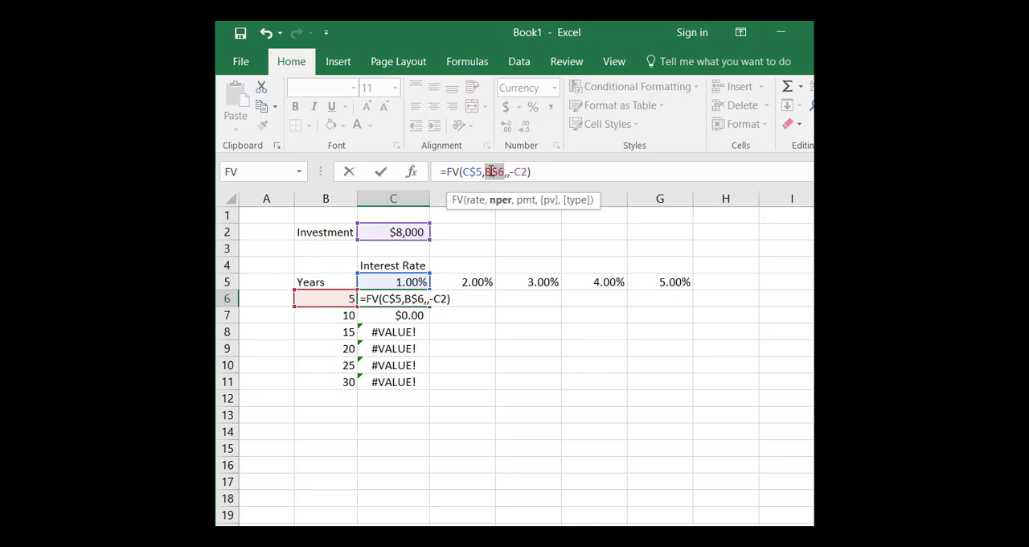
key("F4")
left_click(521, 172)
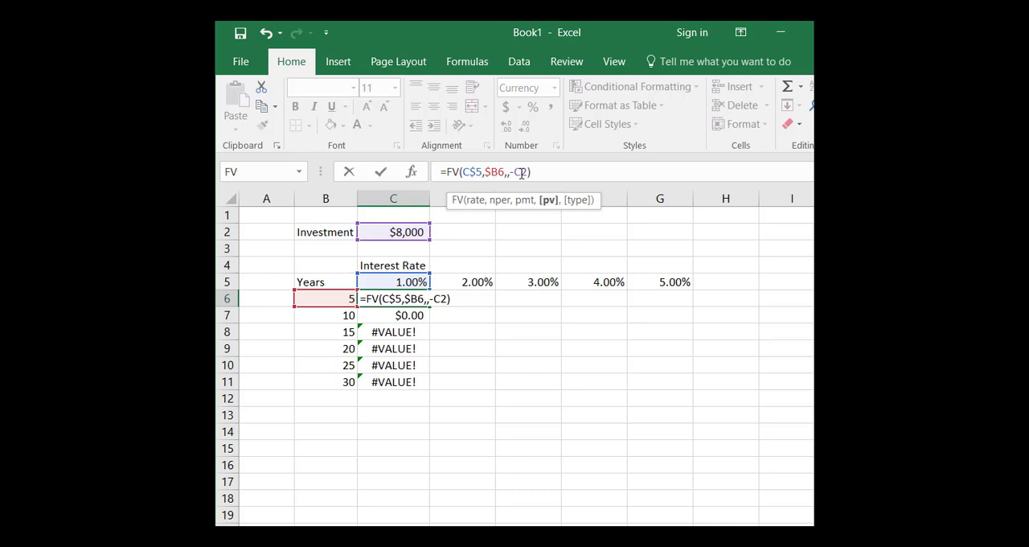
key("F4")
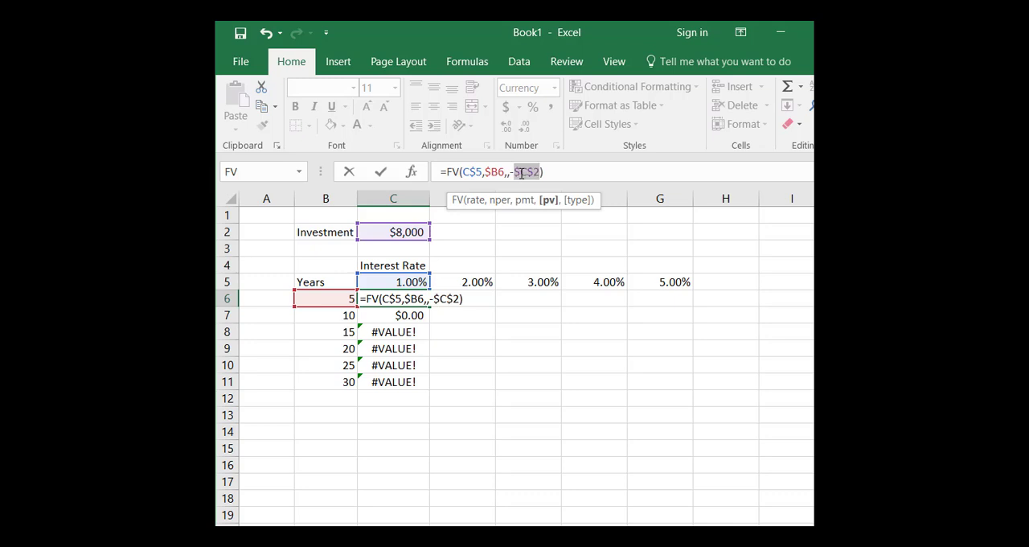
key("Return")
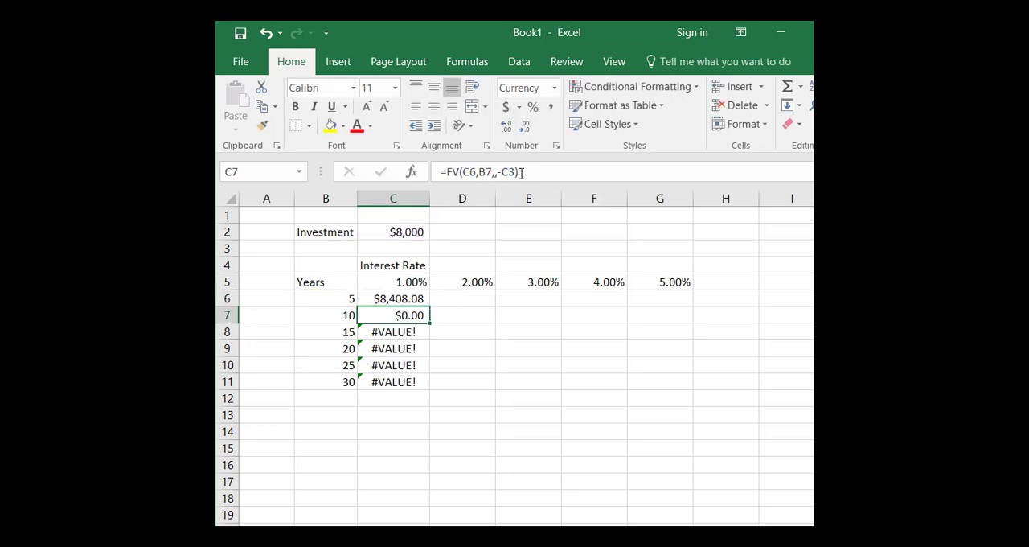
Fill C6's formula down through C11, and extend C6:C11 across through column G.
left_click(401, 299)
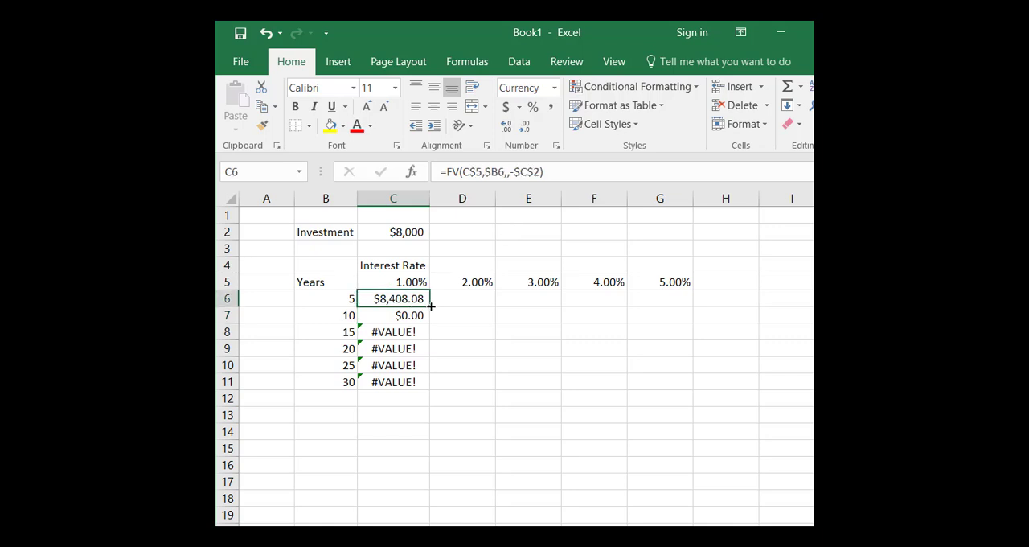
left_click_drag(431, 306, 416, 394)
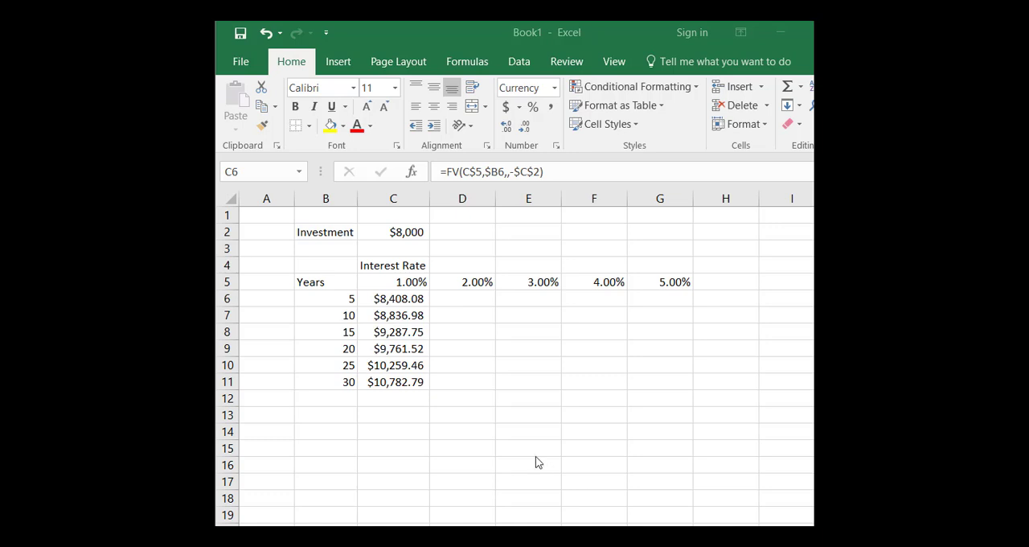
left_click(386, 294)
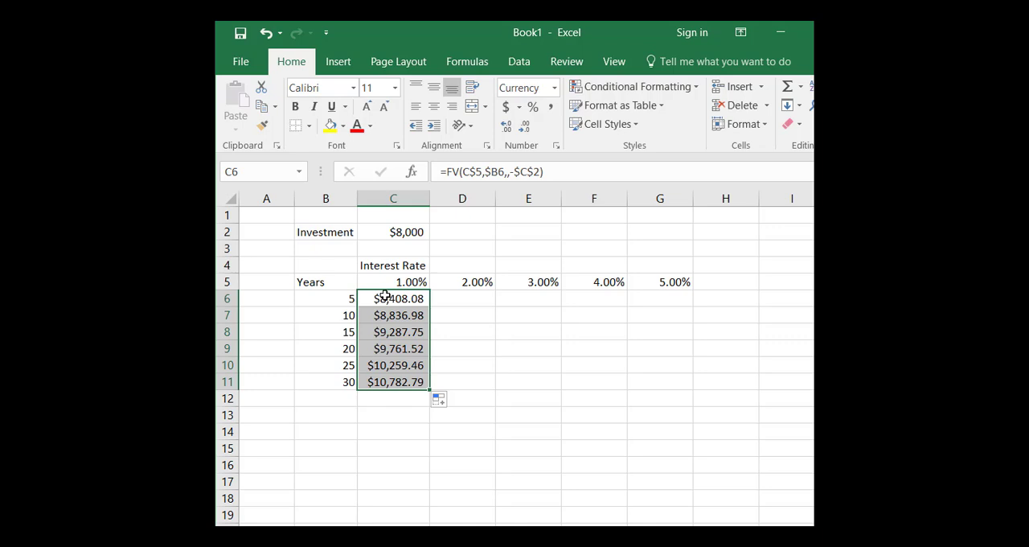
left_click(385, 294)
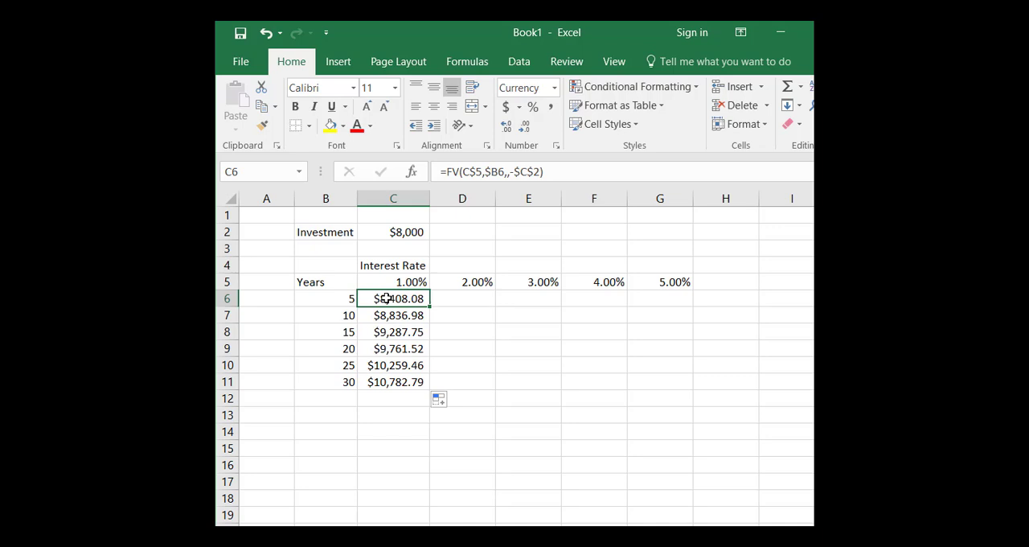
left_click_drag(387, 298, 387, 383)
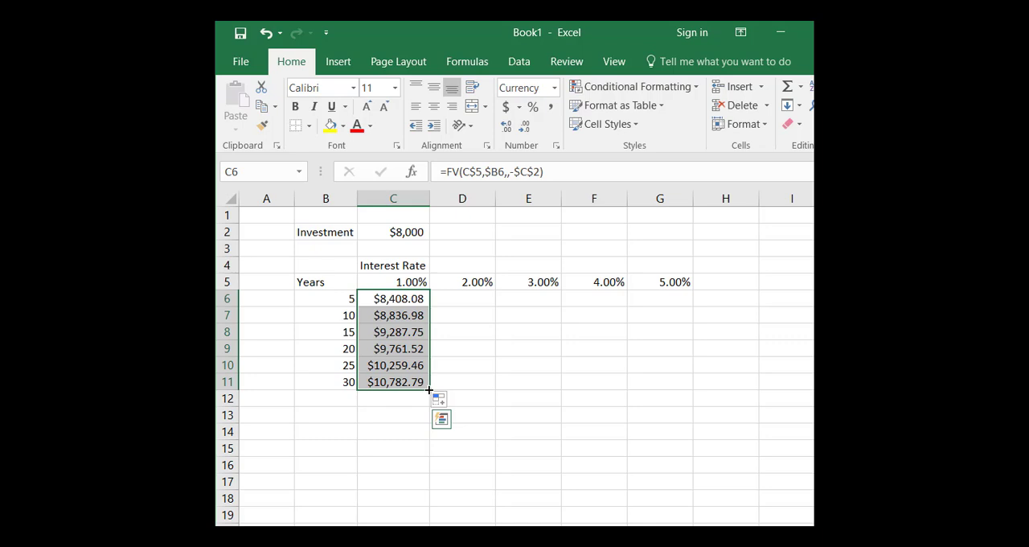
left_click_drag(428, 389, 683, 383)
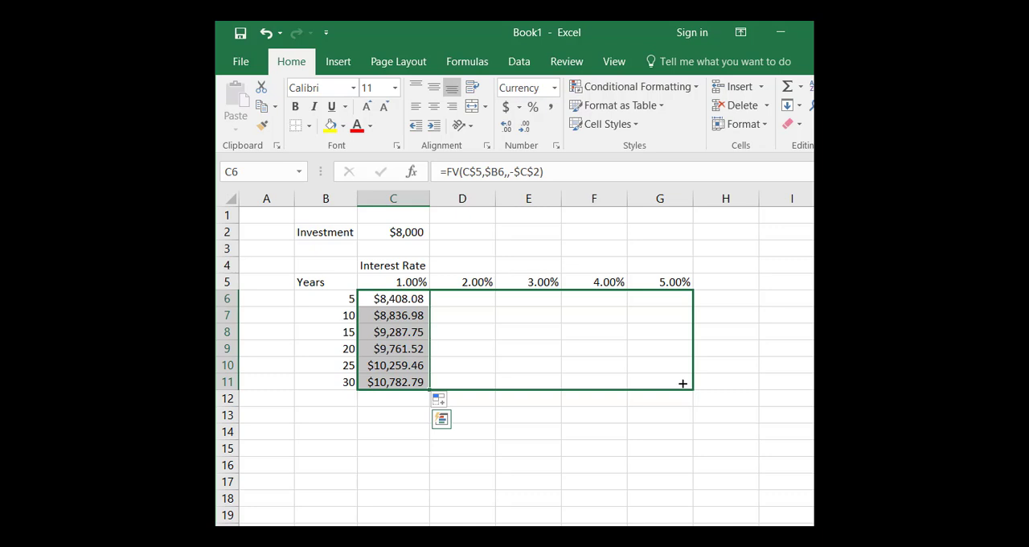
left_click_drag(682, 383, 683, 383)
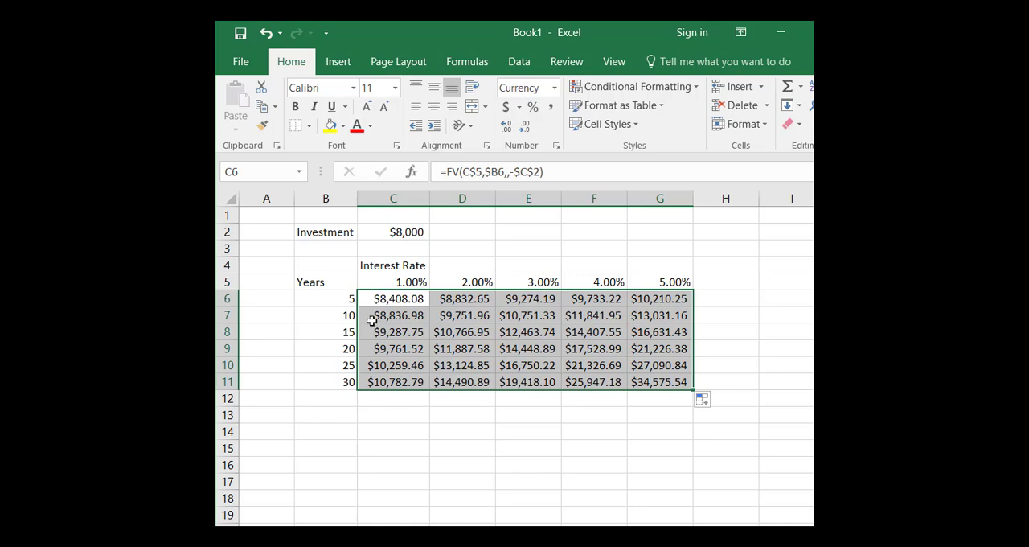
Add a right border to the years column, from the Years heading in B5 down through B11.
left_click(332, 297)
left_click(338, 280)
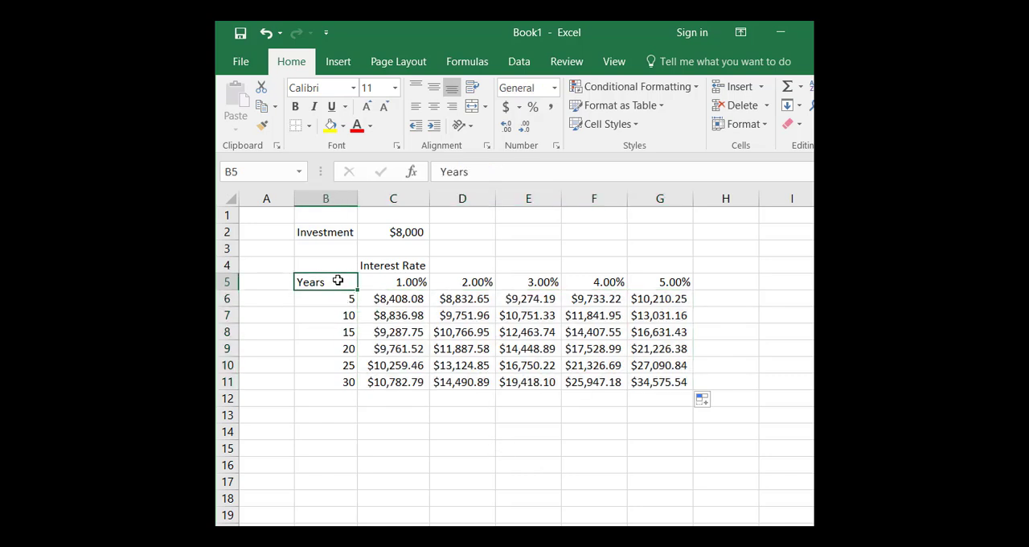
left_click_drag(338, 280, 351, 378)
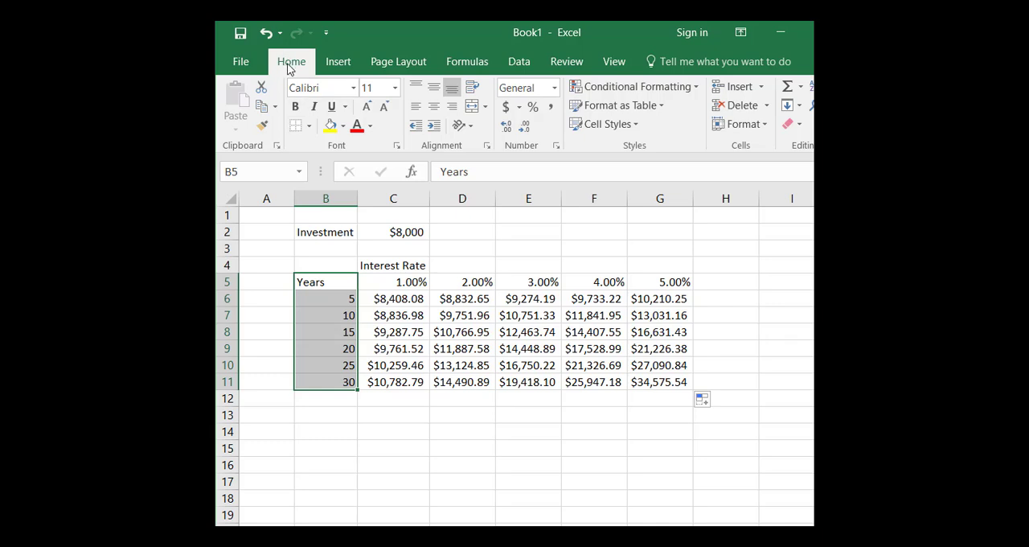
left_click(310, 129)
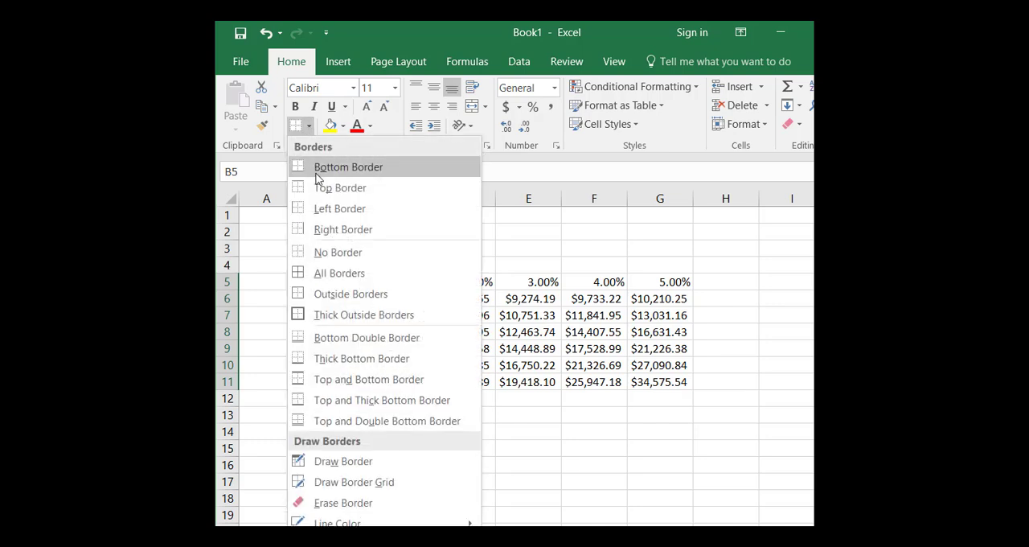
left_click(326, 232)
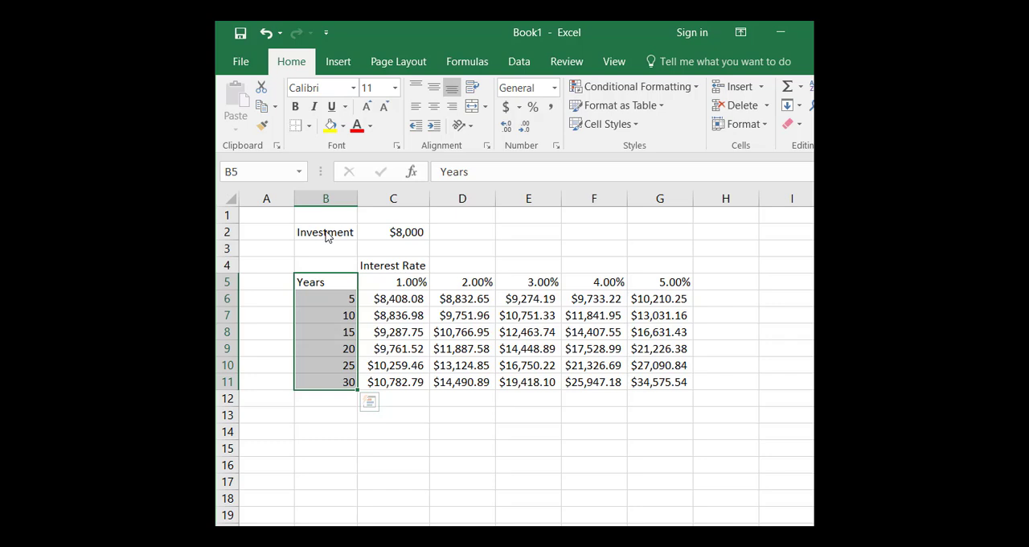
left_click(463, 415)
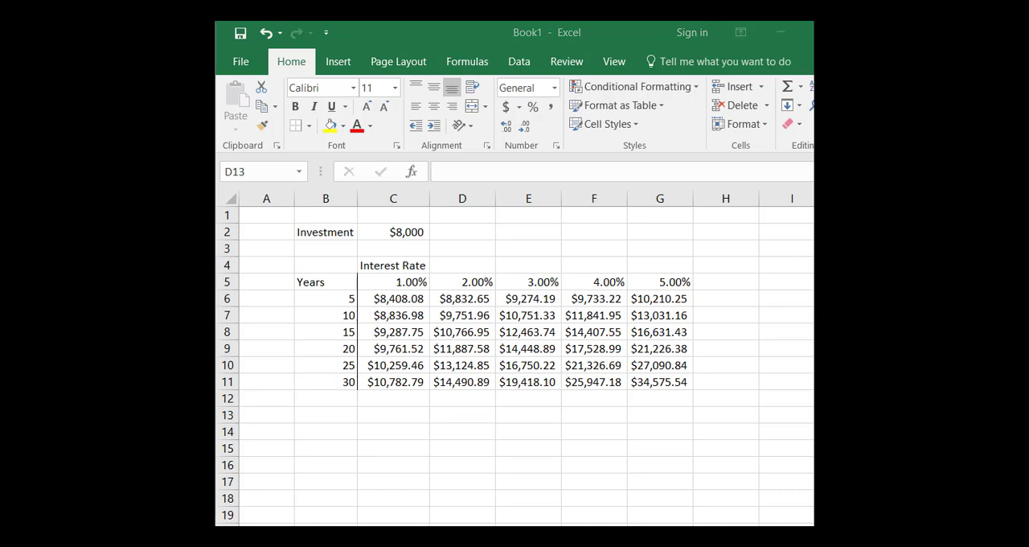
Add a bottom border to the table's header row, from the Years heading in B5 across through G5.
left_click(325, 281)
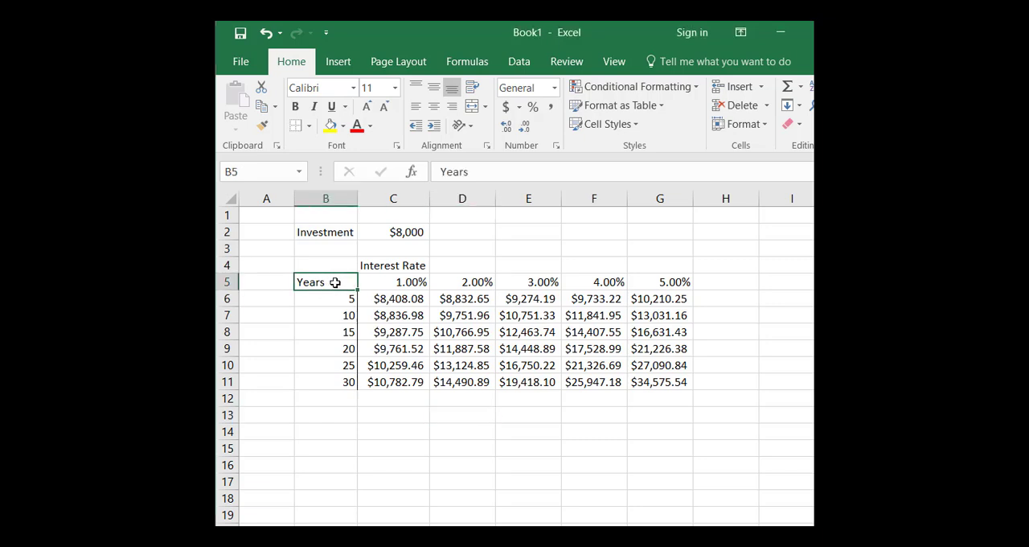
left_click_drag(335, 281, 639, 282)
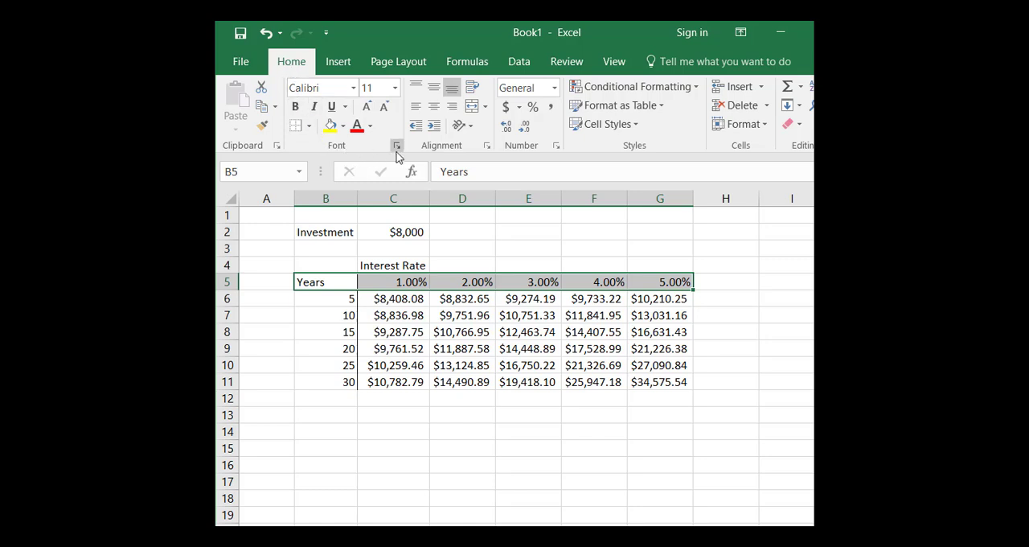
left_click(309, 127)
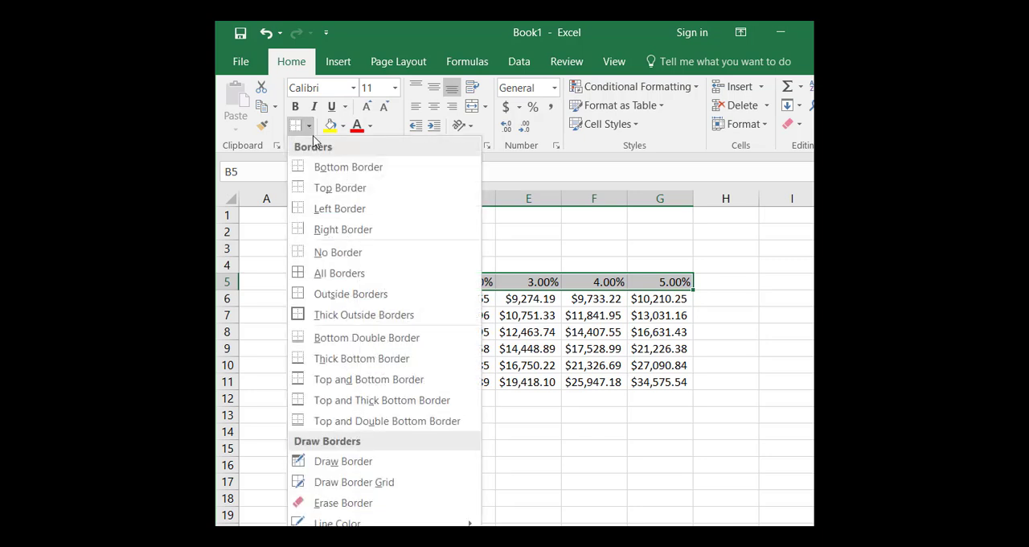
left_click(320, 169)
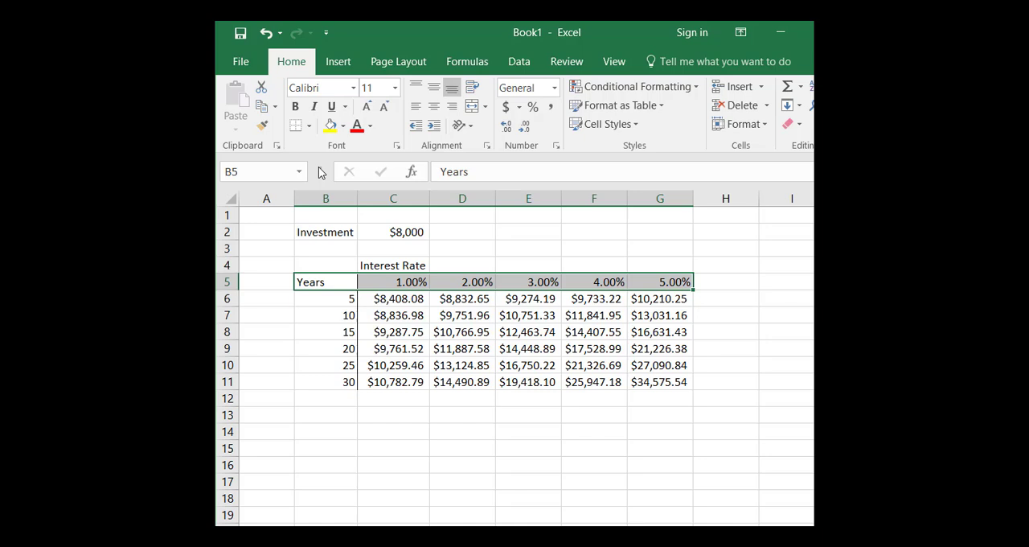
left_click(425, 444)
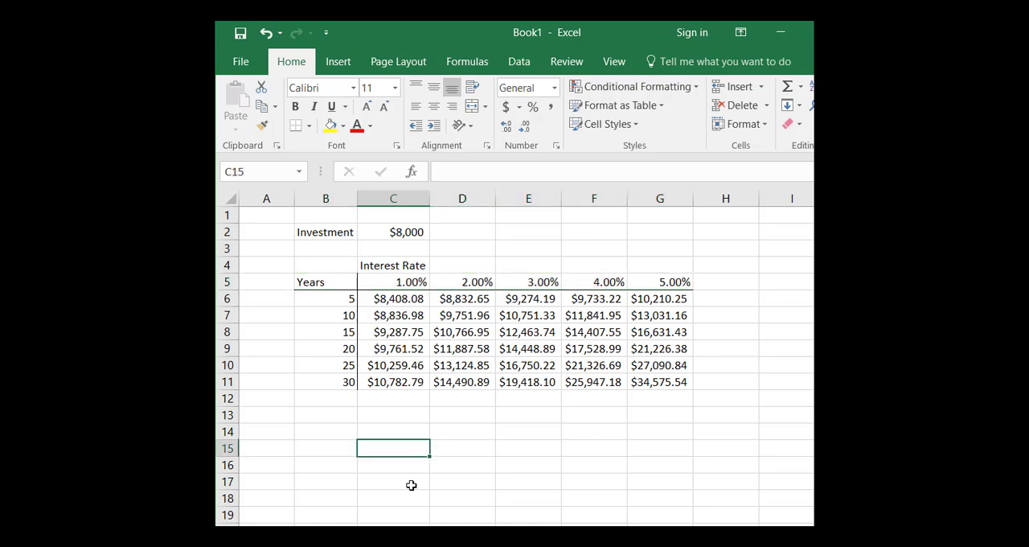